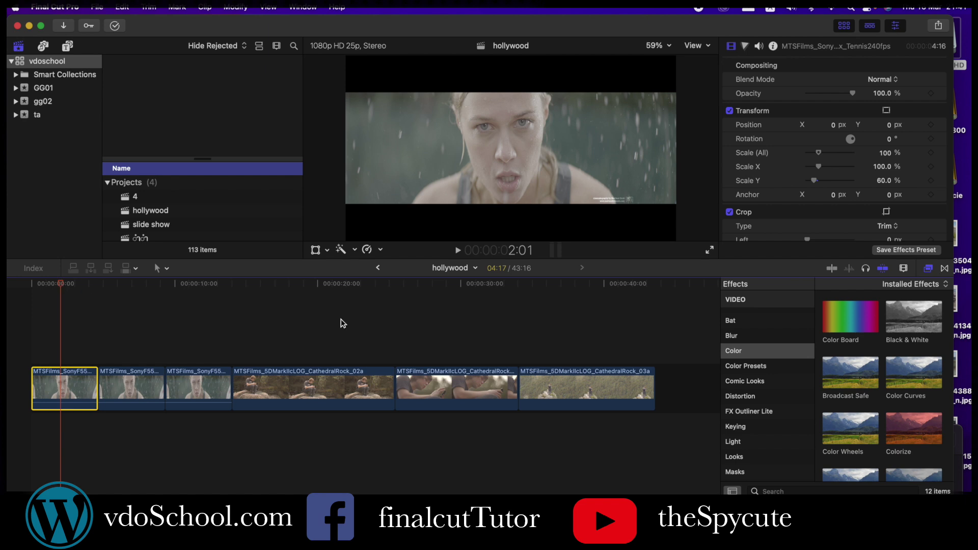
Step: Bring the Luts Hollywood Finder window forward, move it up and show it as a list
key(super+Tab)
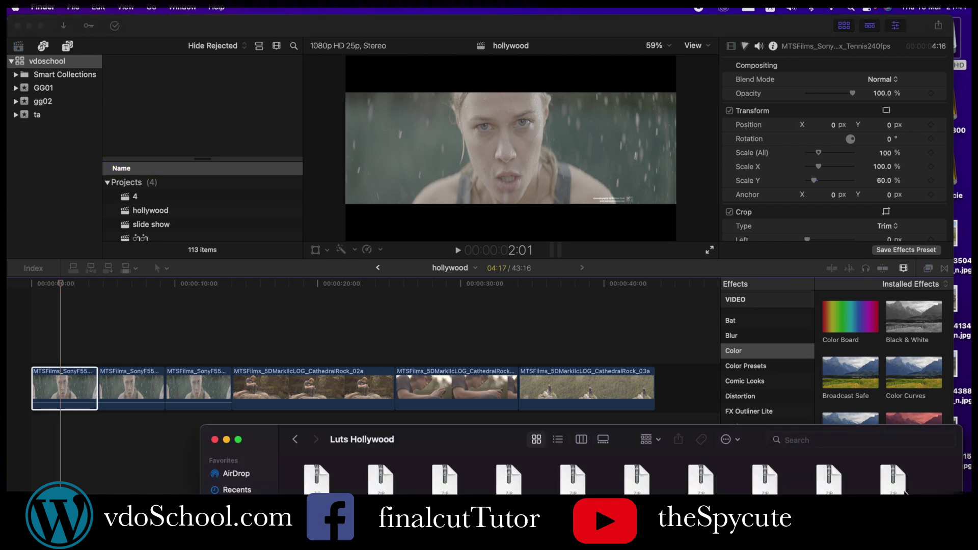
drag(491, 439, 497, 175)
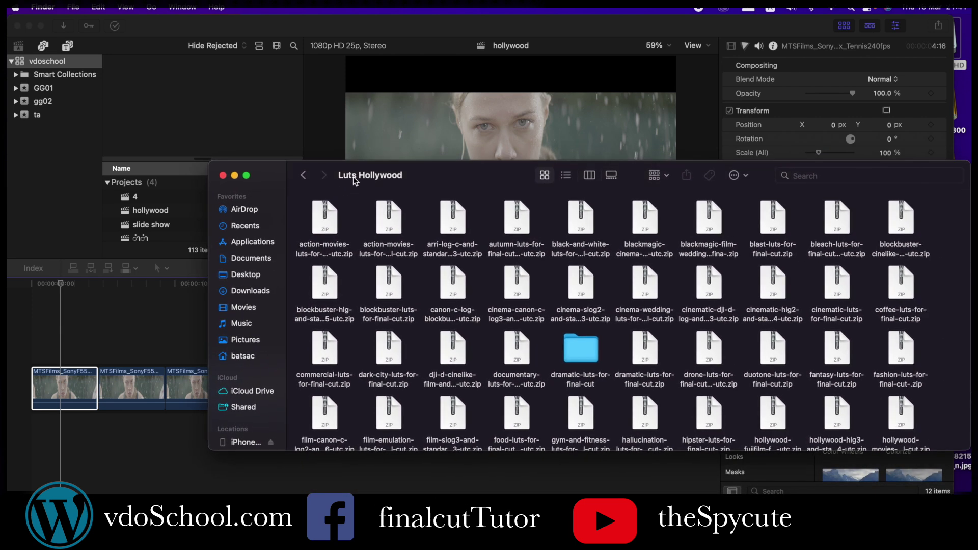
click(566, 174)
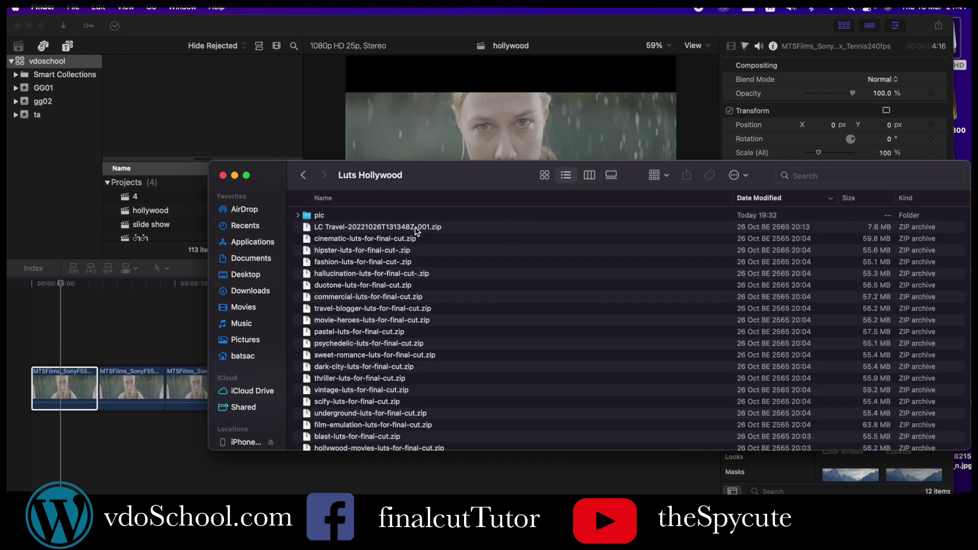
Step: Browse the LUT archives and extract moody-travel-luts-for-final-cut.zip
click(339, 244)
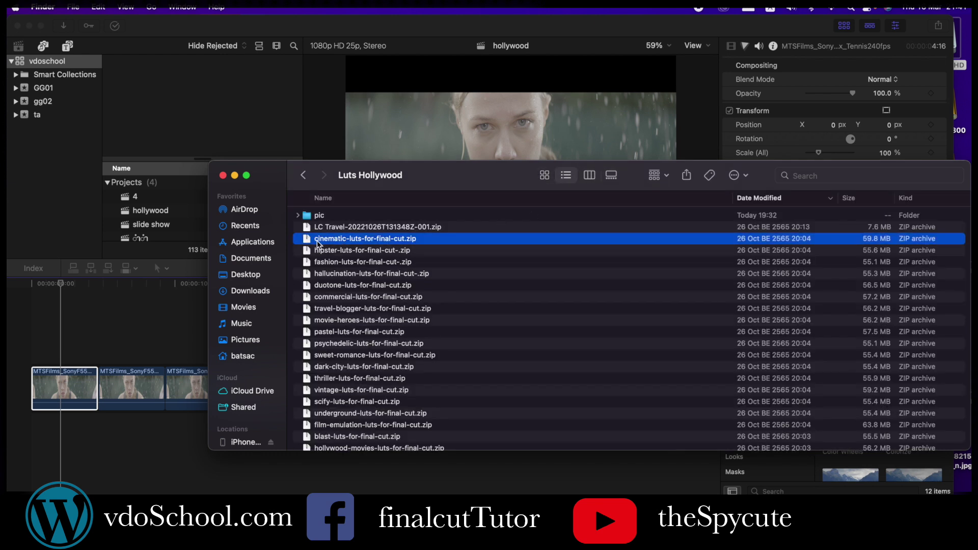
scroll(336, 247, down, 3)
scroll(336, 247, up, 3)
scroll(336, 298, down, 2)
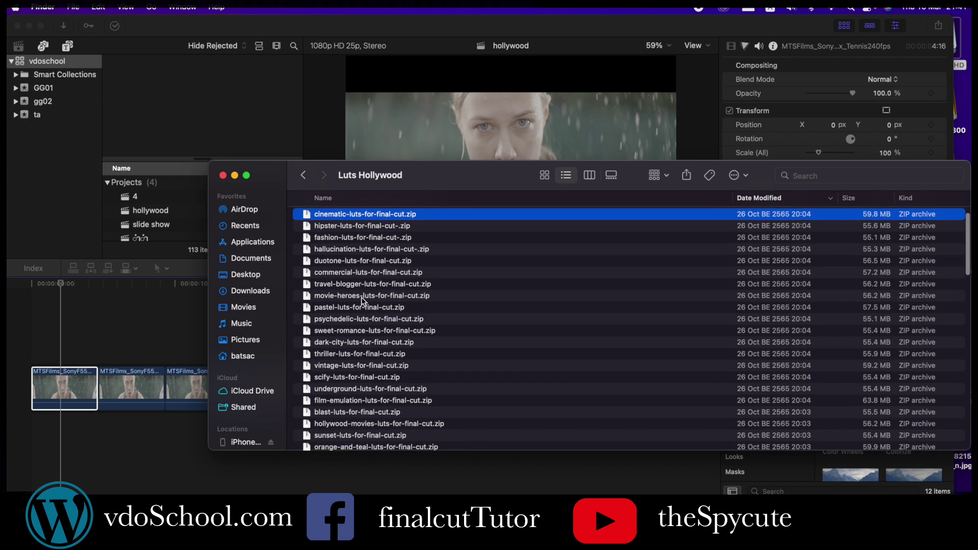
scroll(364, 302, down, 5)
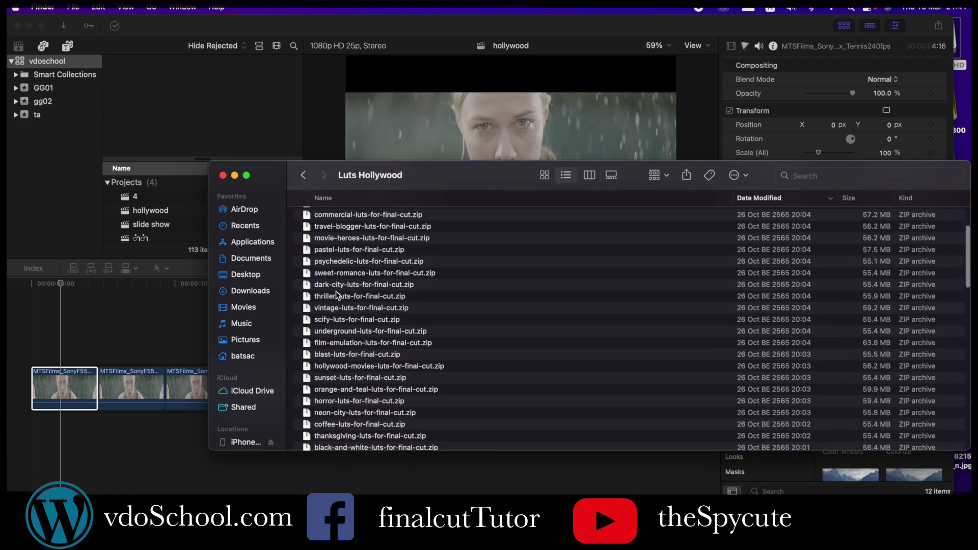
click(330, 287)
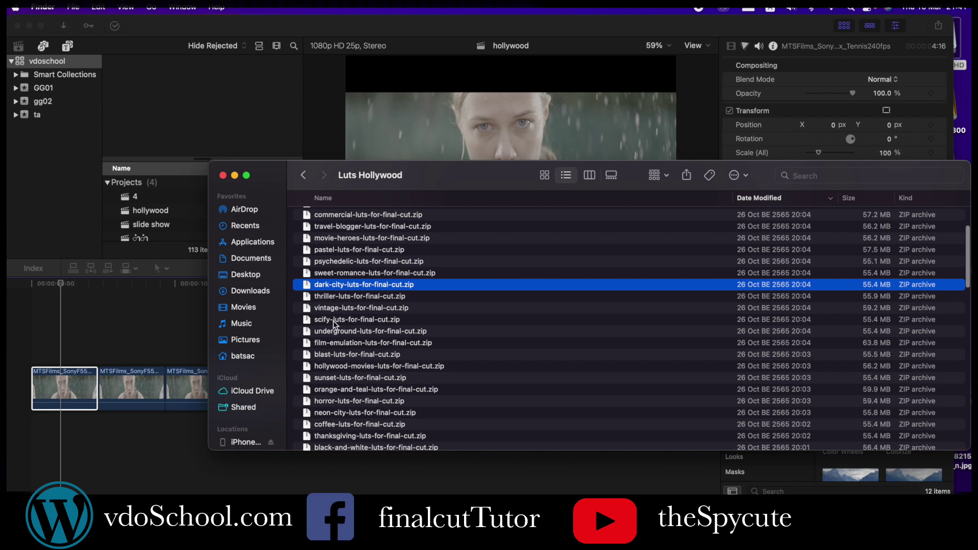
scroll(359, 322, up, 6)
scroll(360, 325, down, 5)
scroll(367, 329, down, 4)
scroll(377, 332, down, 2)
scroll(382, 334, down, 2)
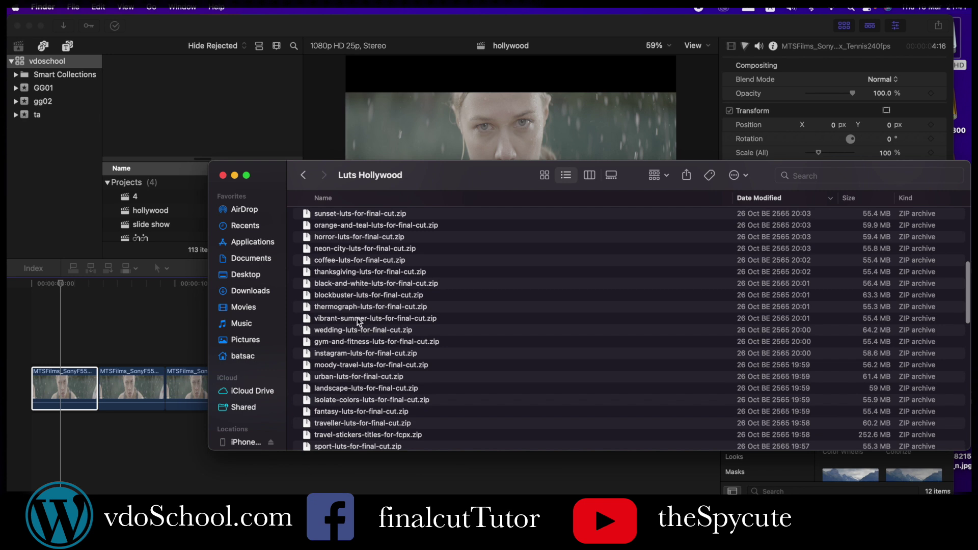
scroll(361, 324, down, 2)
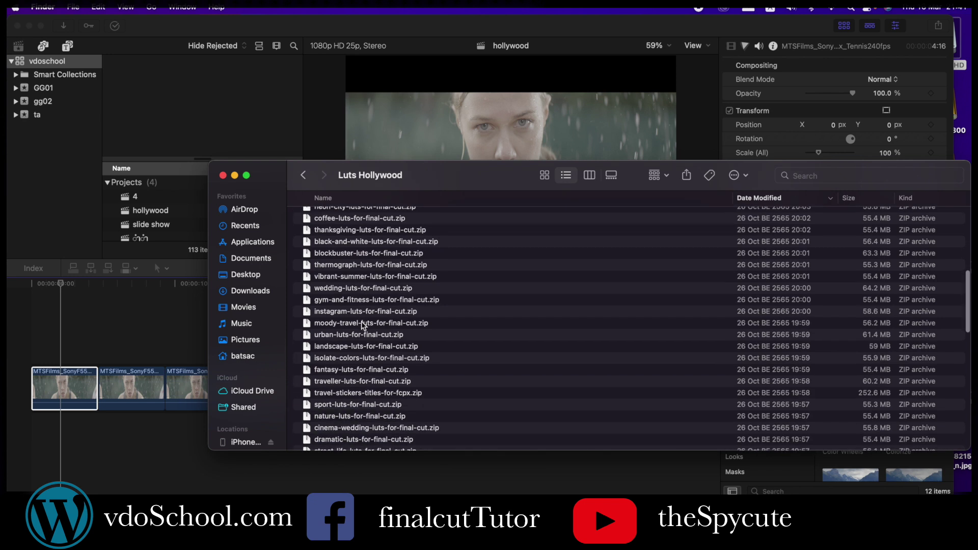
scroll(362, 326, down, 2)
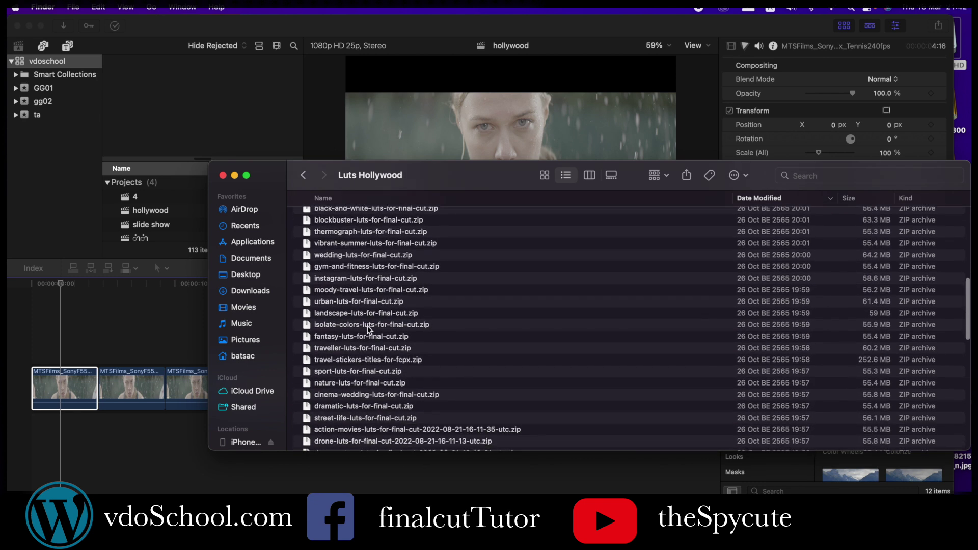
click(326, 293)
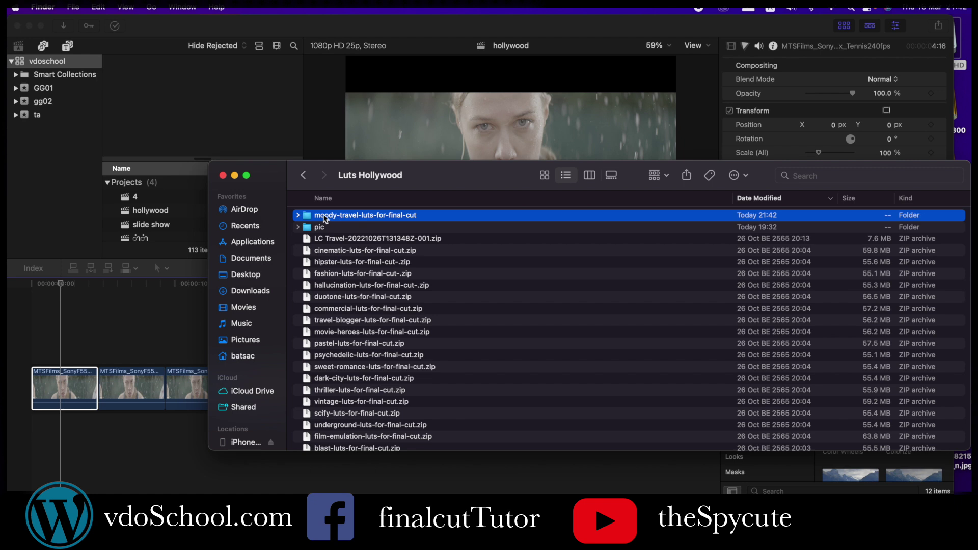
Step: Expand the moody-travel folder and its PGS _ Moody Travel subfolders to show the .cube files
click(298, 216)
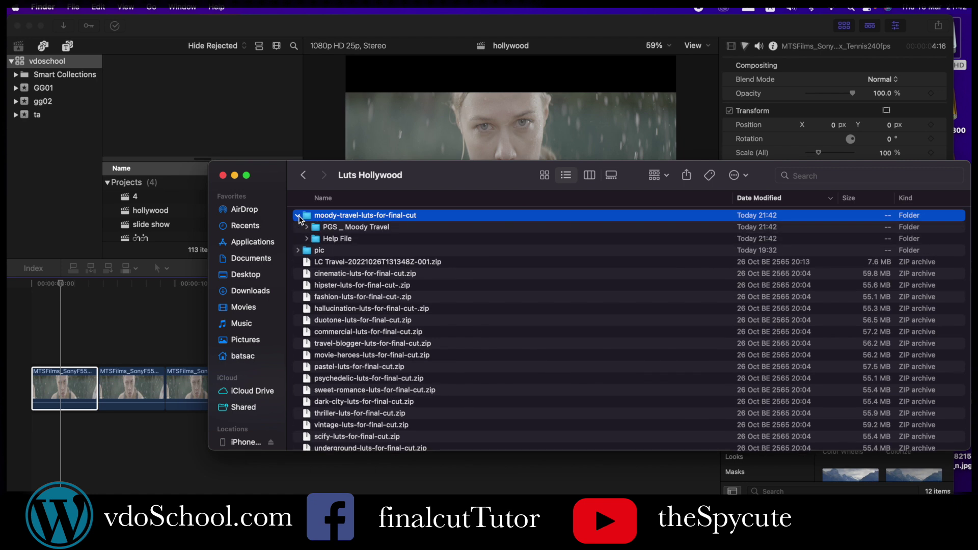
double_click(315, 229)
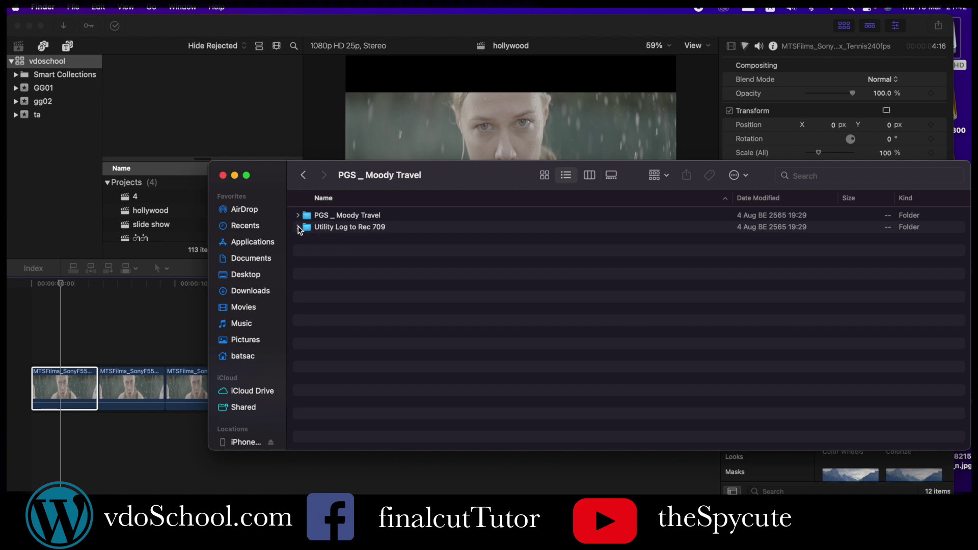
click(299, 228)
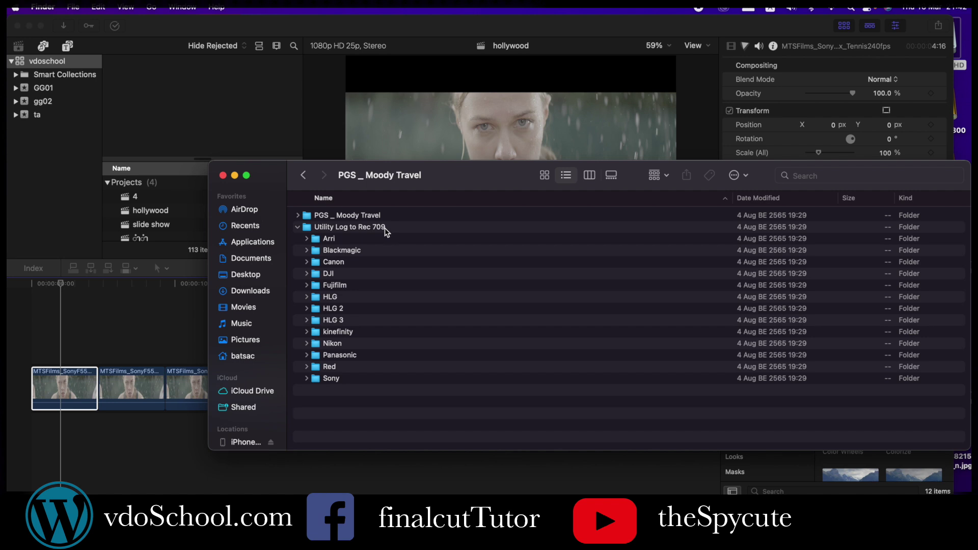
click(298, 215)
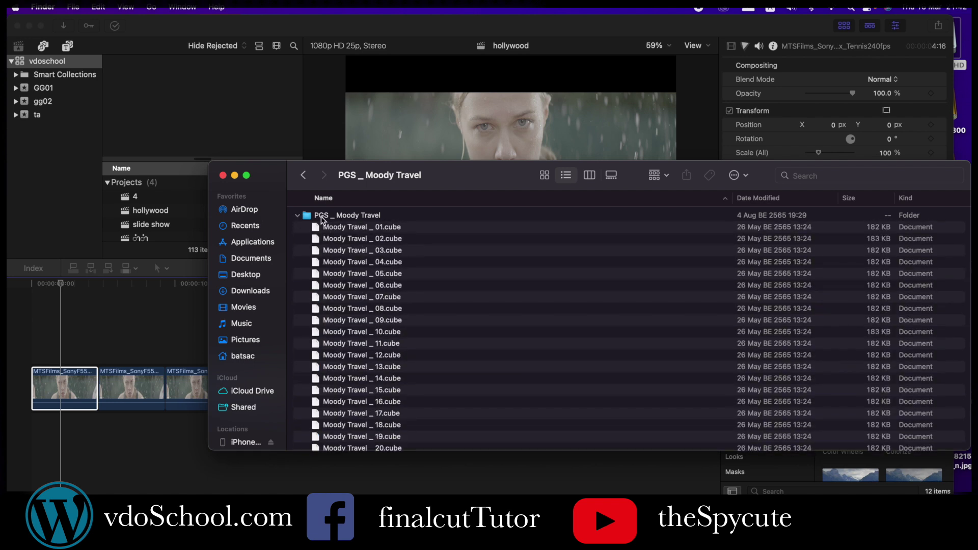
scroll(355, 266, down, 1)
scroll(354, 267, up, 1)
Step: Apply the Custom LUT effect from the Color effects to the first woman clip and show its LUT list
click(60, 286)
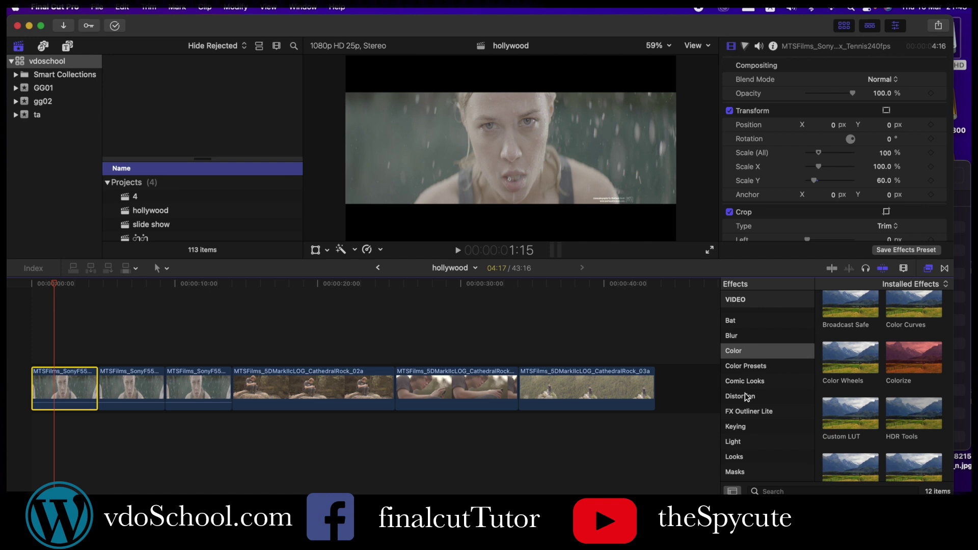
click(928, 270)
click(928, 271)
click(851, 412)
drag(669, 390, 71, 388)
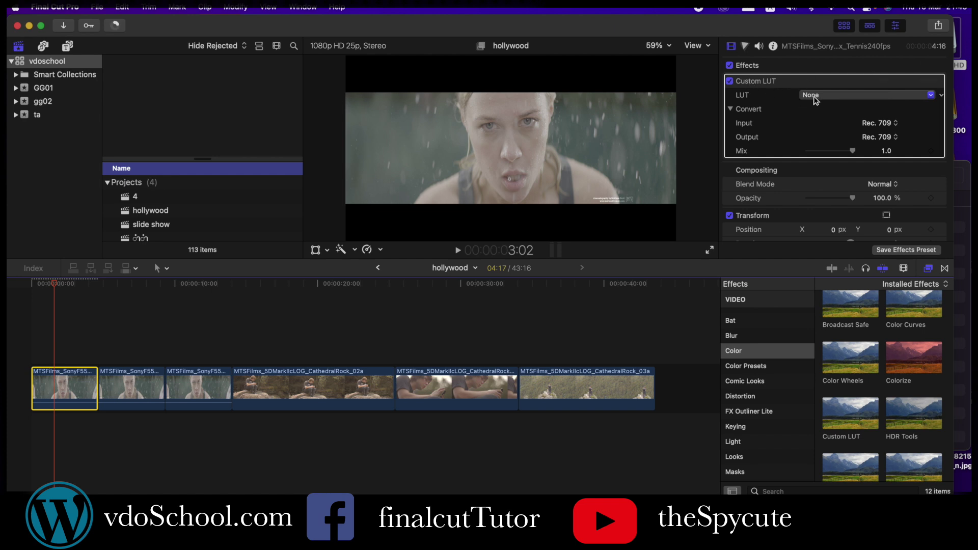
click(932, 95)
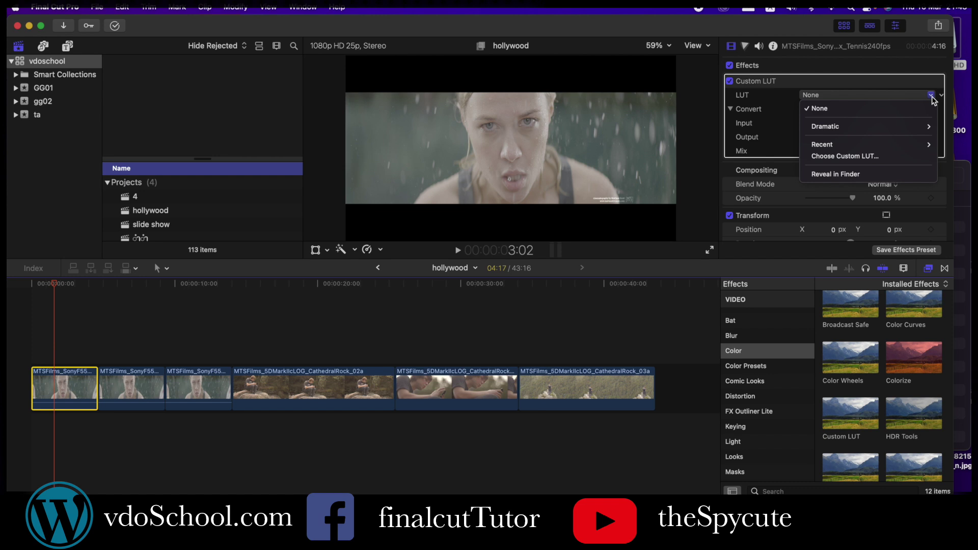
mouse_move(841, 129)
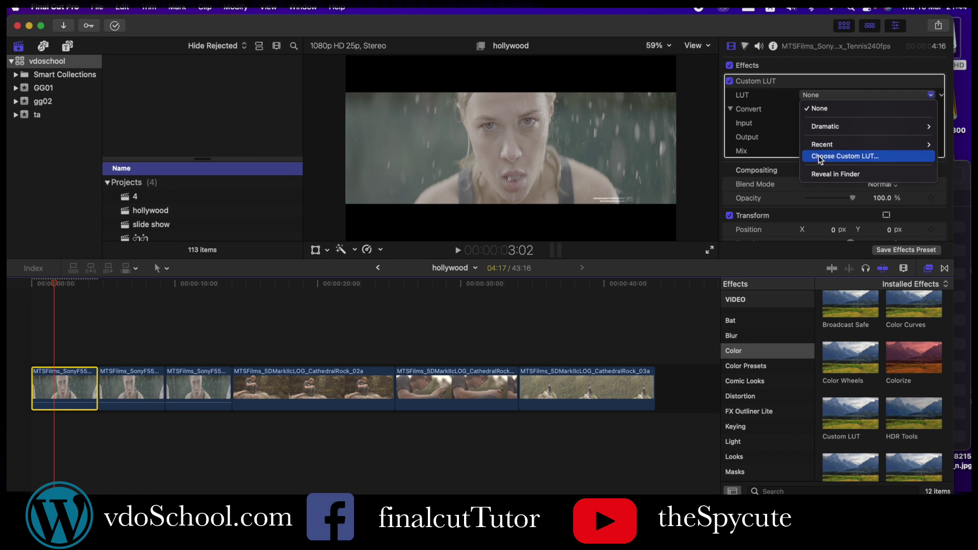
Step: Load the PGS _ Cinema Wedding folder into Custom LUT through Choose Custom LUT…
click(866, 157)
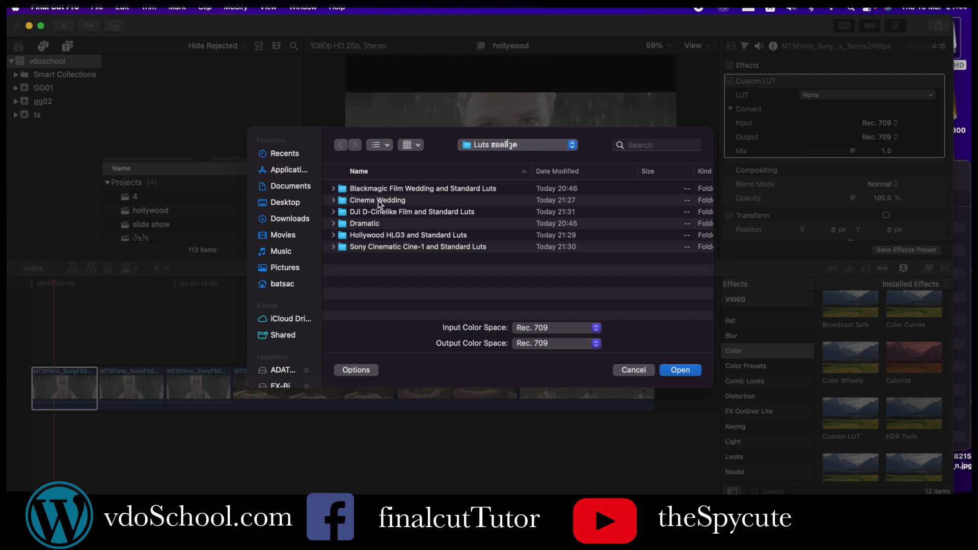
click(334, 201)
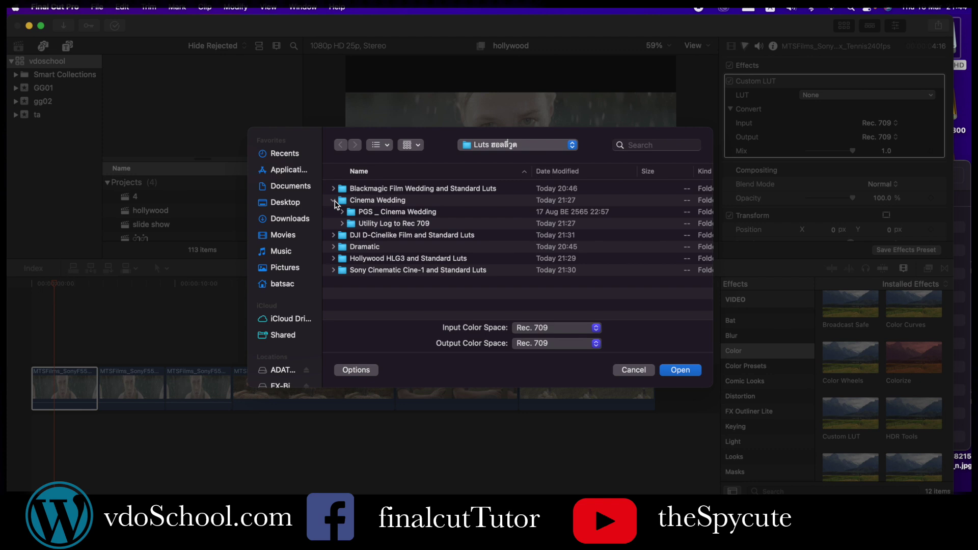
click(352, 216)
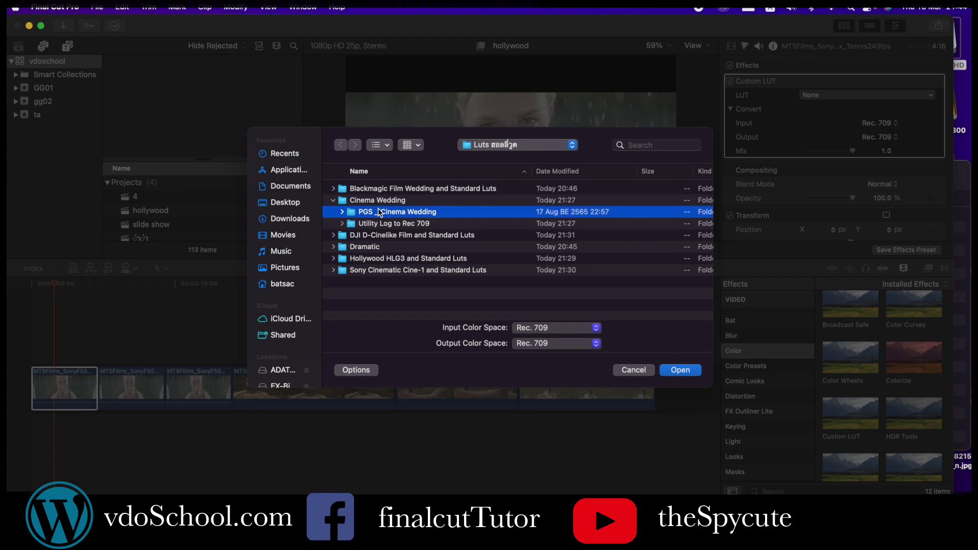
click(677, 371)
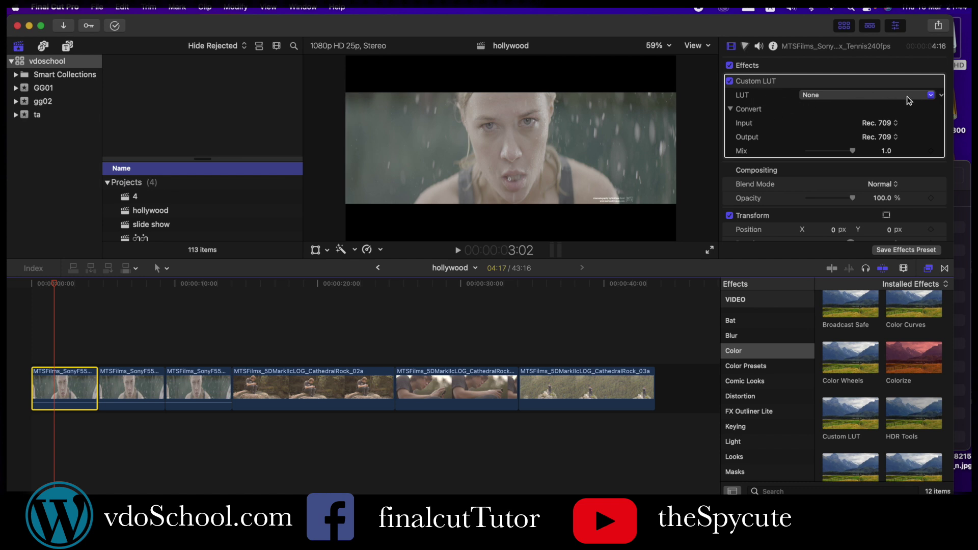
Step: Try PGS _ Cinema Wedding _ 01, _ 06 and _ 10 on the first clip
click(931, 96)
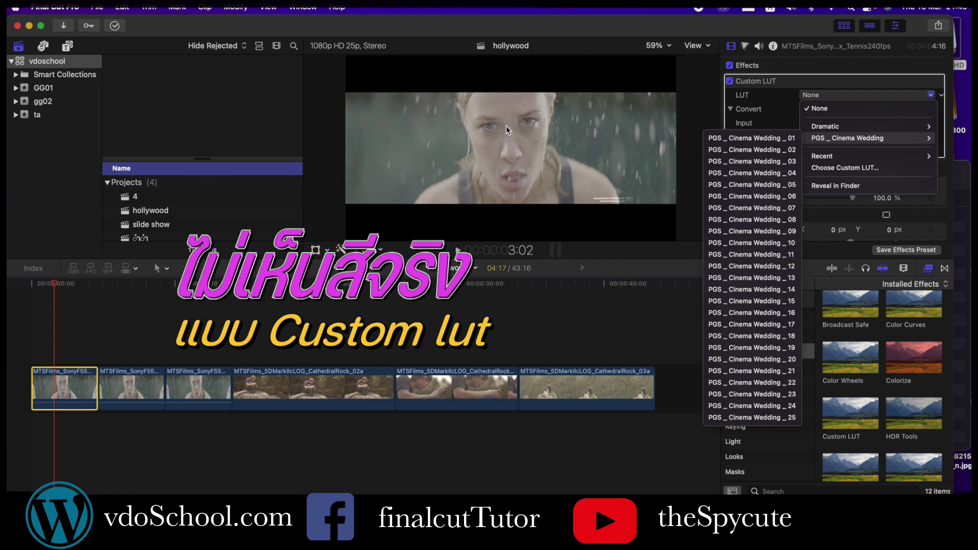
click(748, 138)
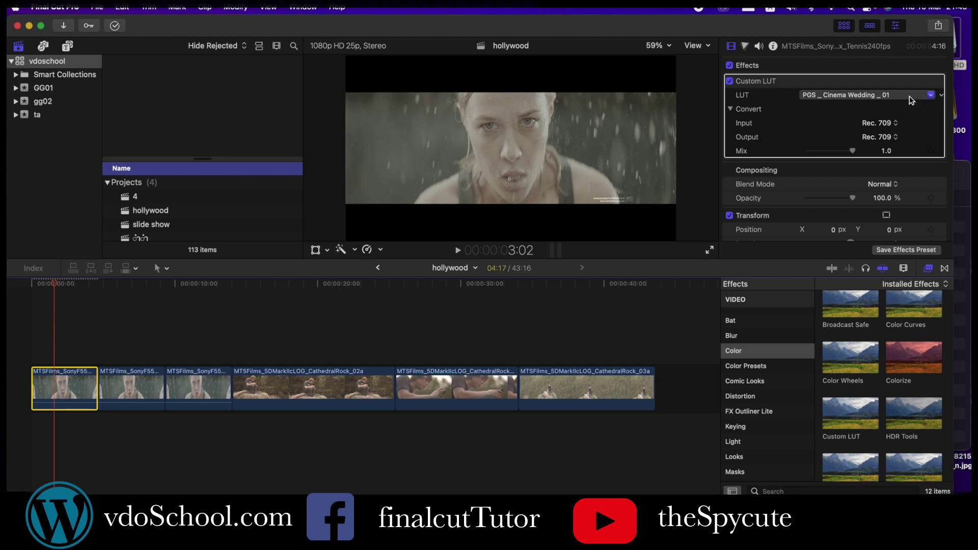
click(930, 95)
mouse_move(839, 140)
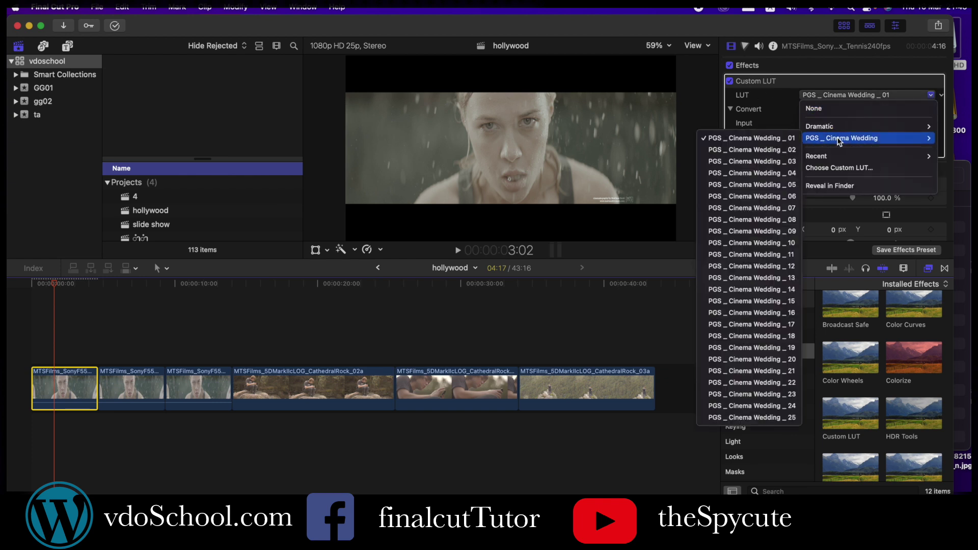
click(767, 197)
click(931, 96)
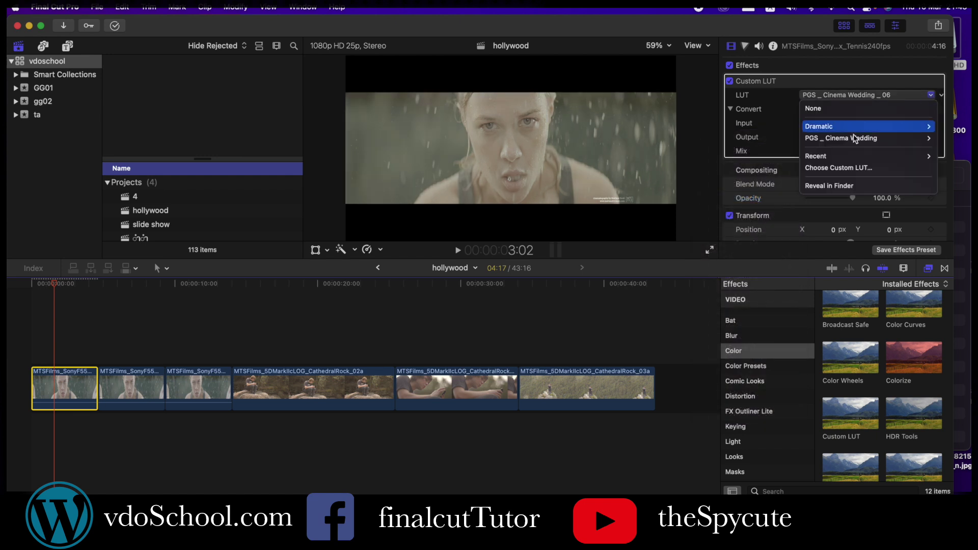
mouse_move(855, 139)
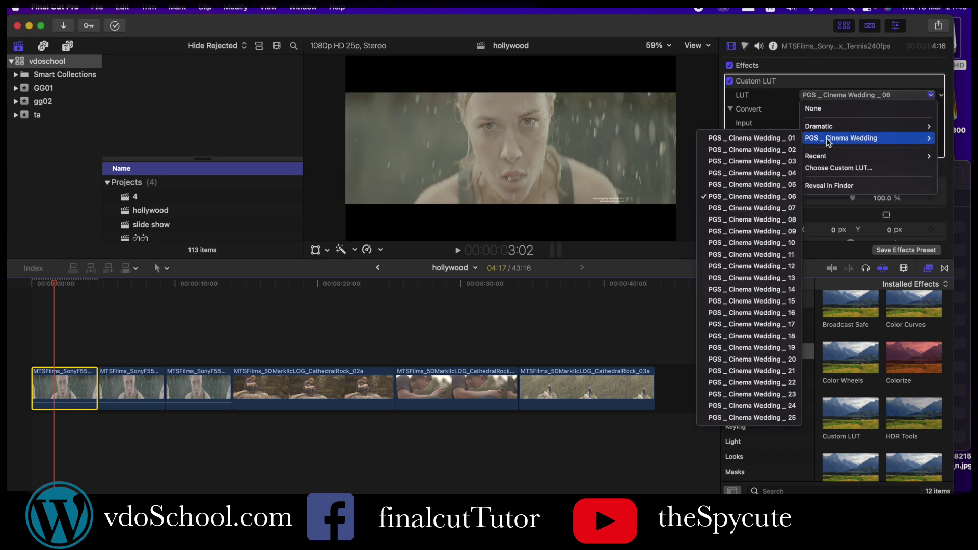
click(756, 243)
Step: Set the Custom LUT to PGS _ Cinema Wedding _ 16
click(931, 95)
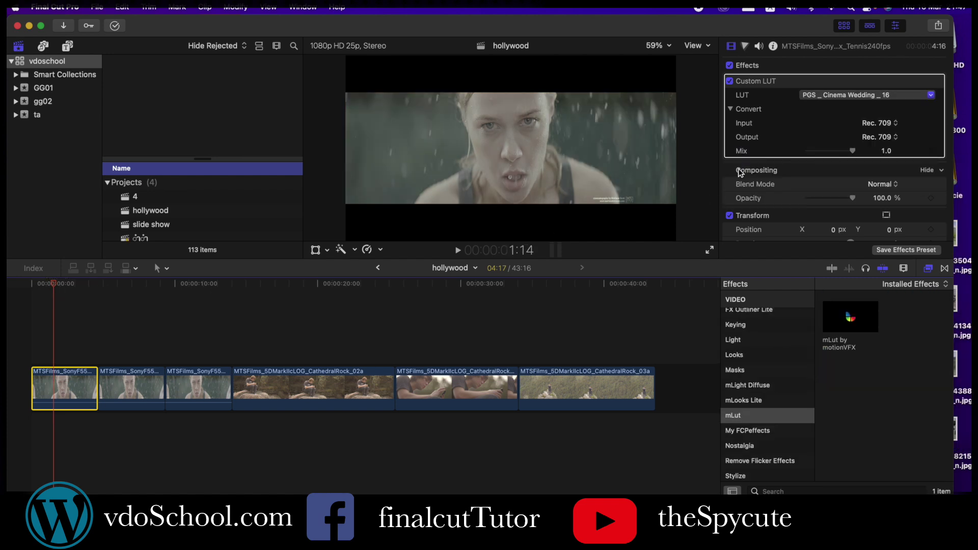
click(931, 95)
mouse_move(866, 138)
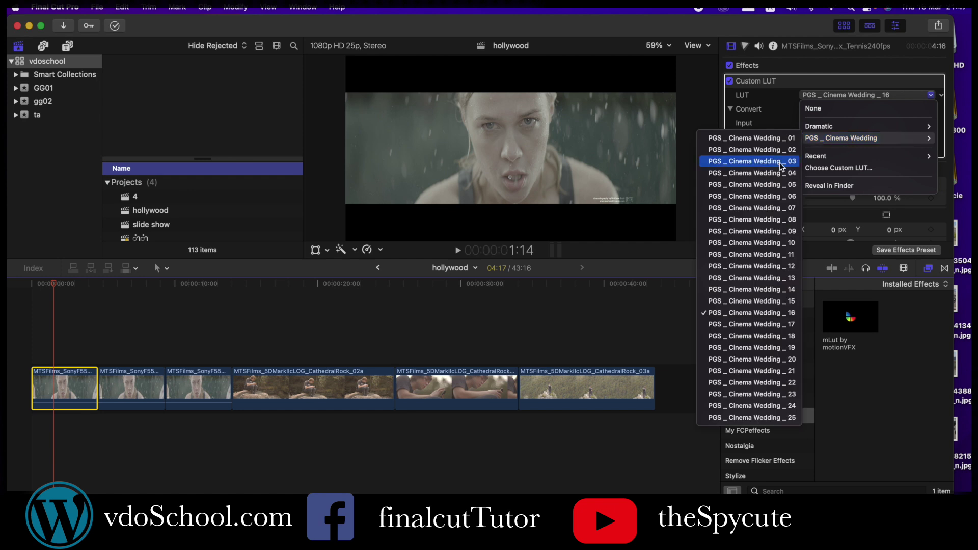
click(766, 314)
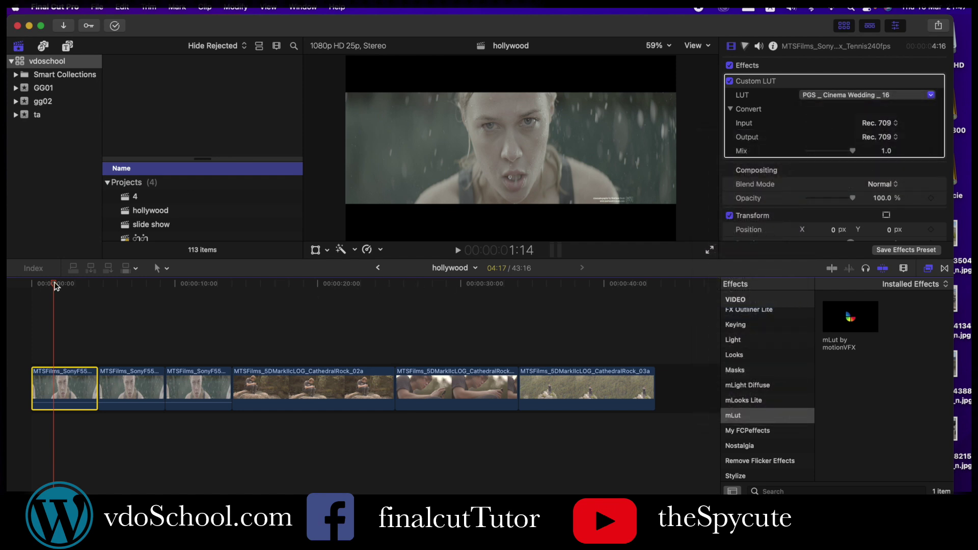
Step: Move the playhead, browse the mLut collections, and settle on the Hollywood collection
drag(55, 286, 198, 312)
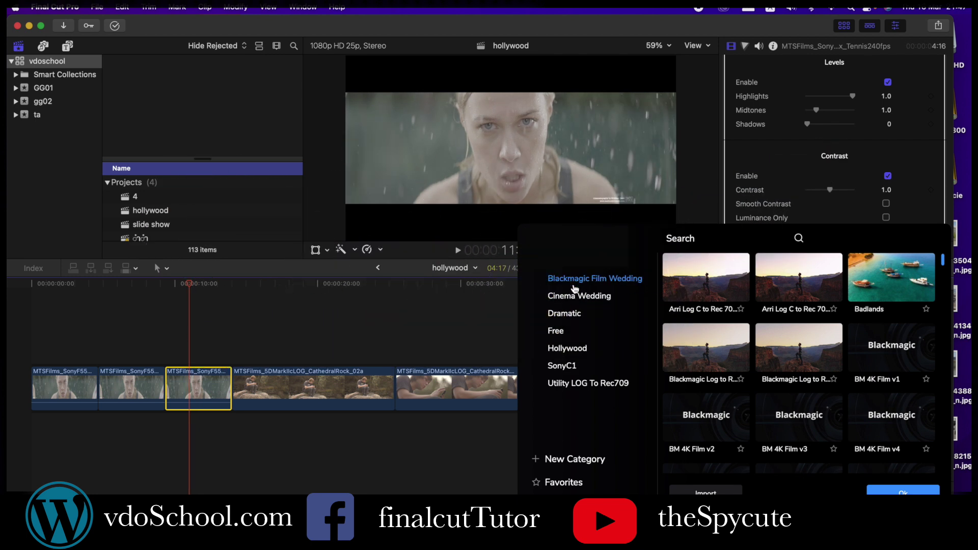
click(573, 279)
click(570, 297)
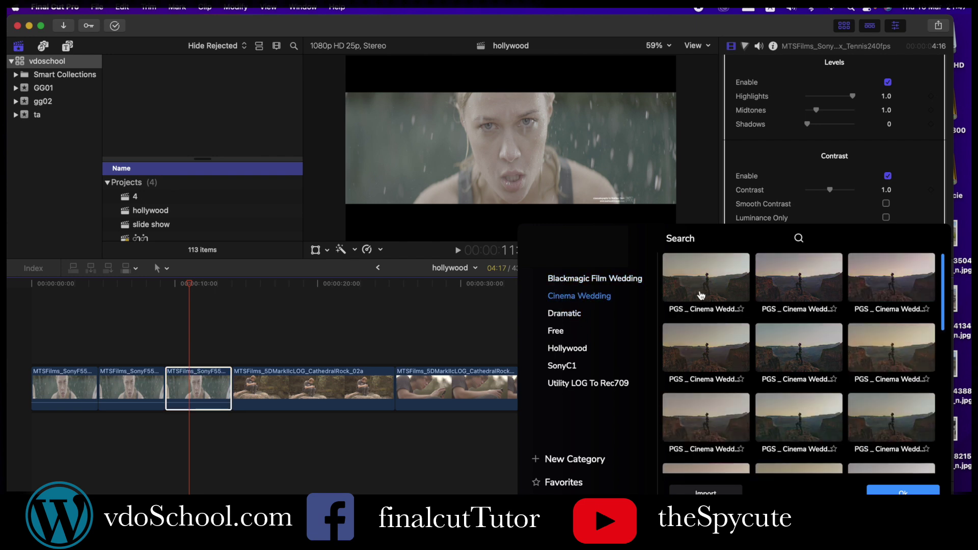
click(573, 314)
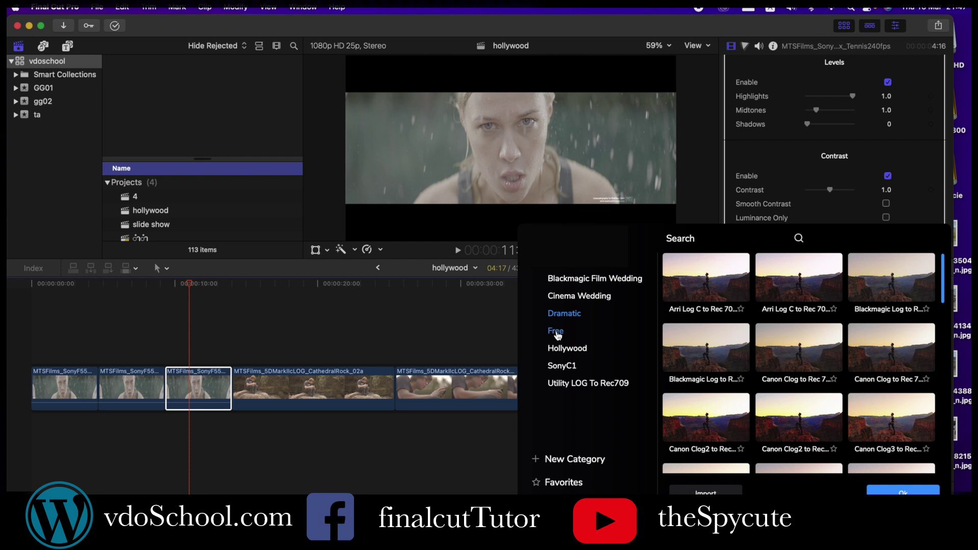
click(570, 349)
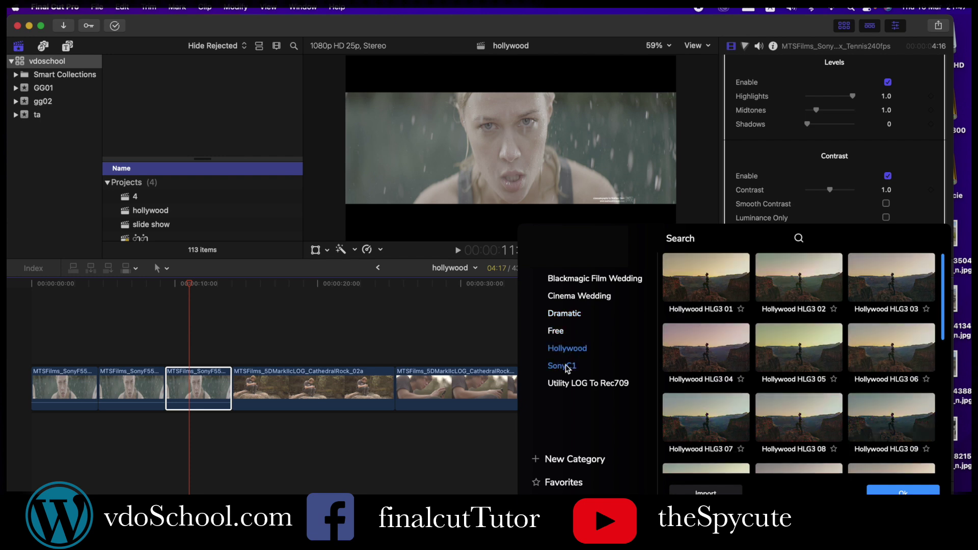
click(565, 366)
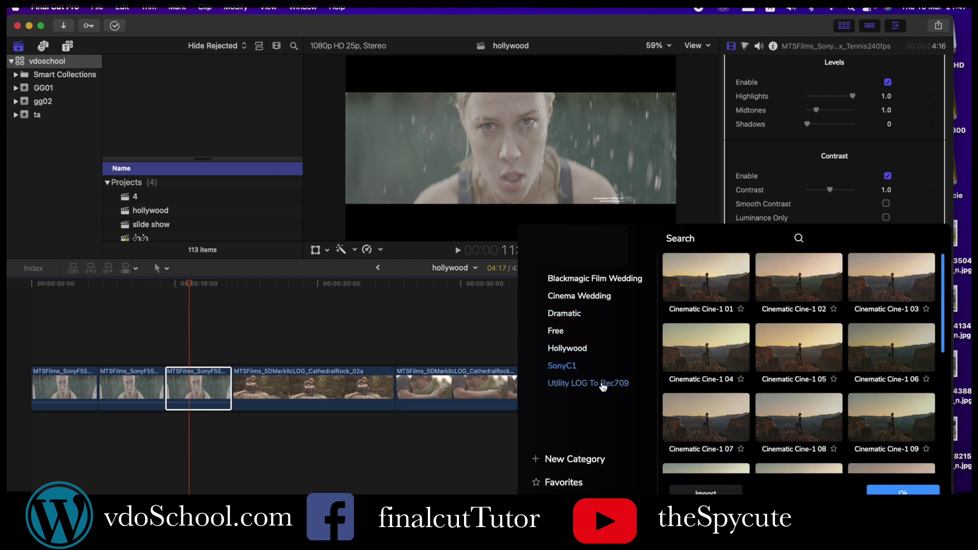
click(580, 349)
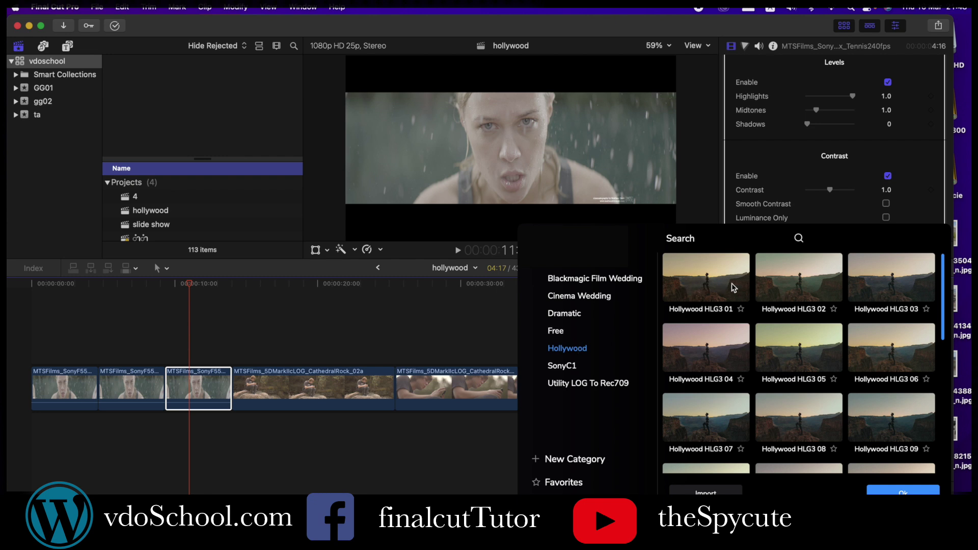
scroll(837, 420, down, 5)
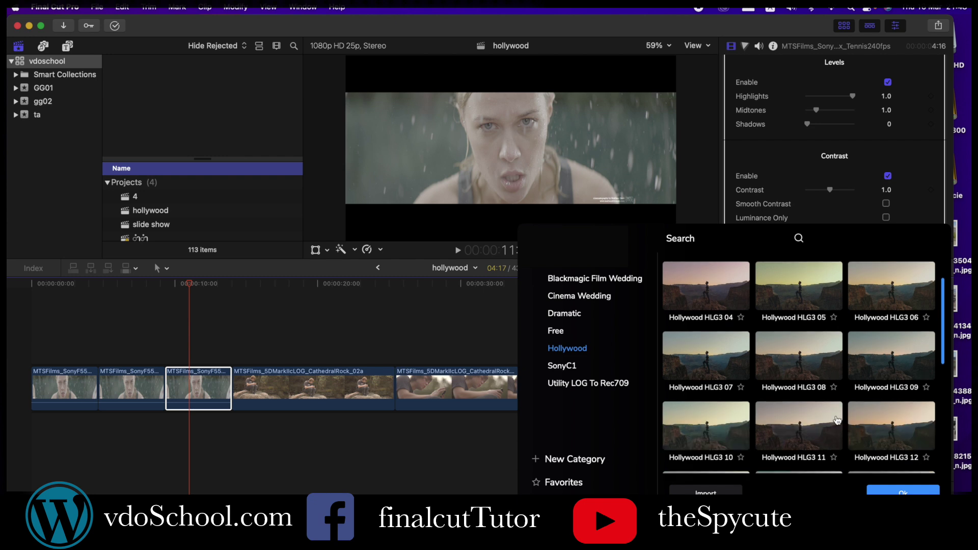
scroll(717, 362, up, 8)
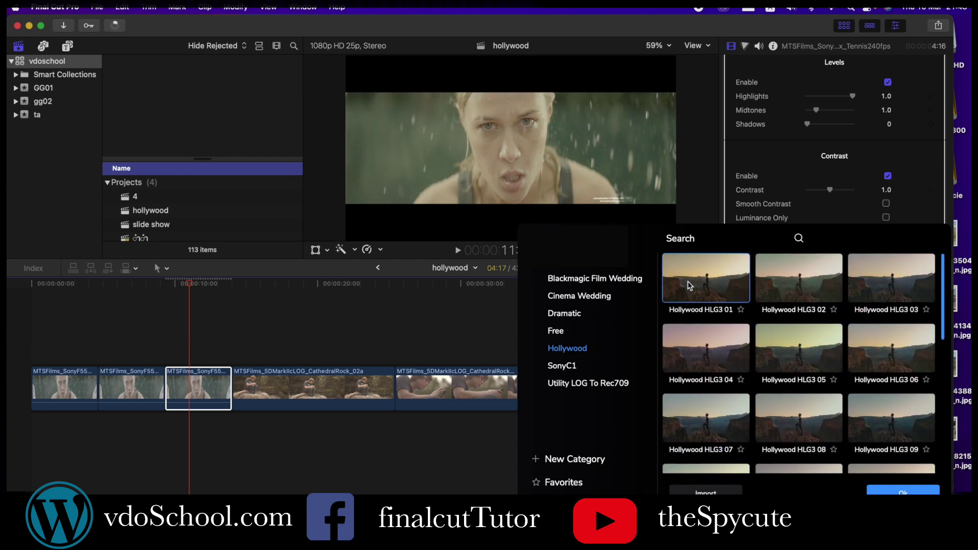
Step: Preview Hollywood HLG3 looks 01 through 11 on the clip
click(702, 349)
click(792, 343)
click(865, 355)
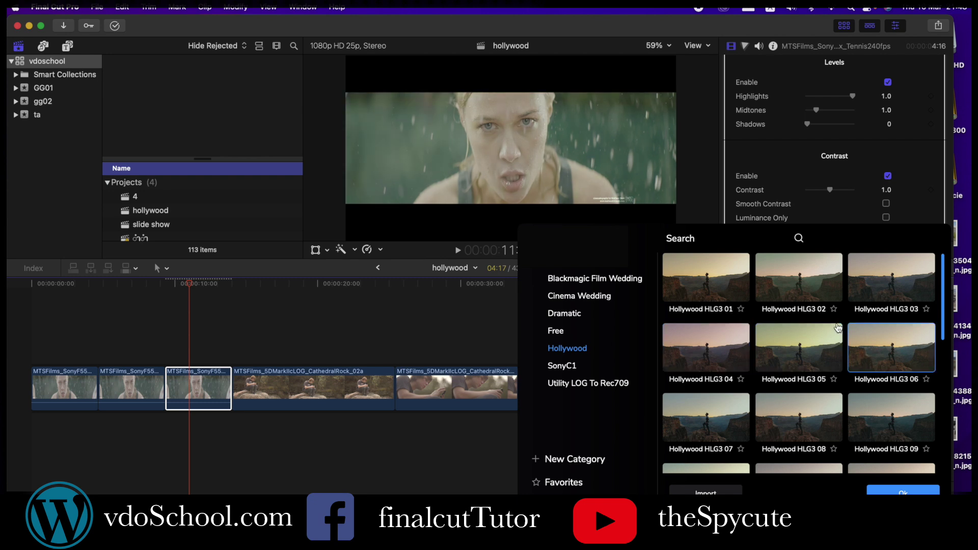
click(744, 264)
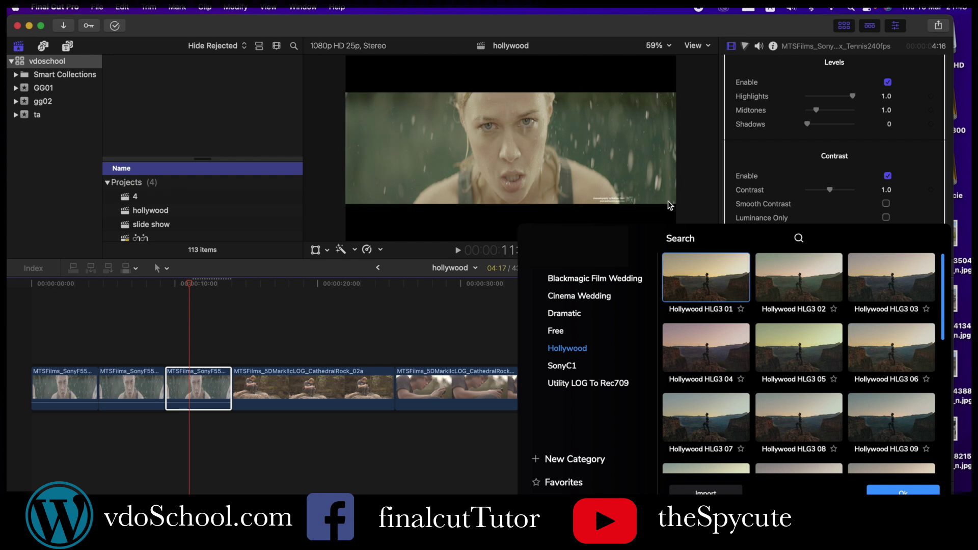
click(793, 283)
click(889, 279)
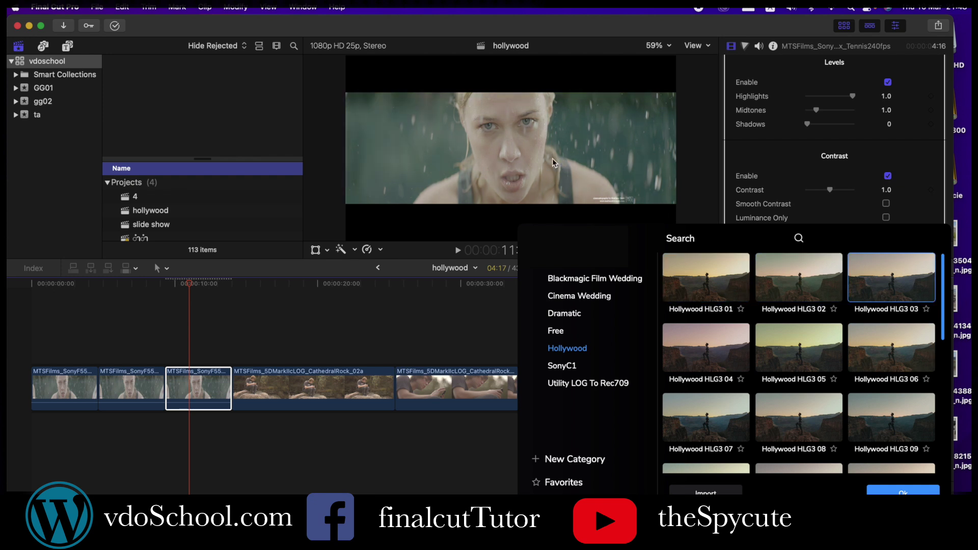
scroll(703, 377, down, 1)
click(697, 367)
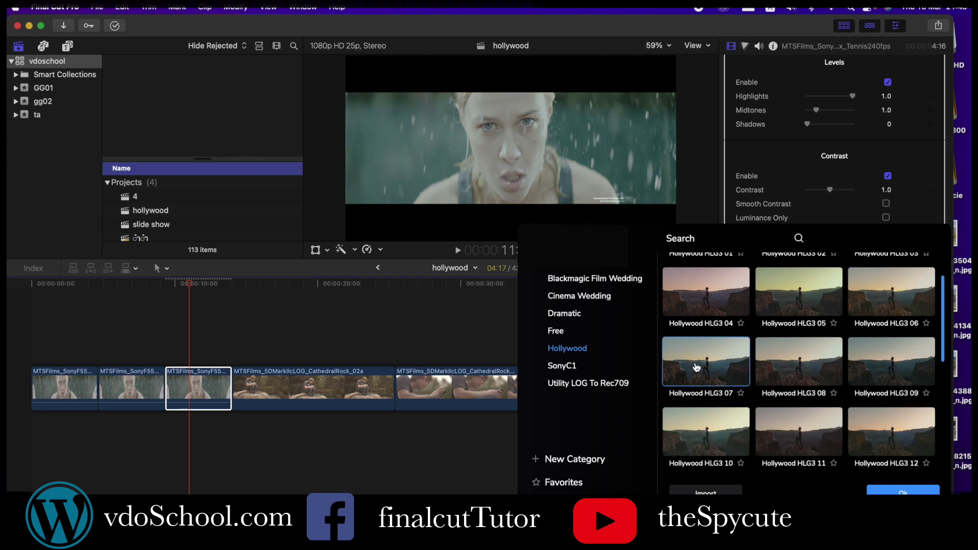
click(798, 365)
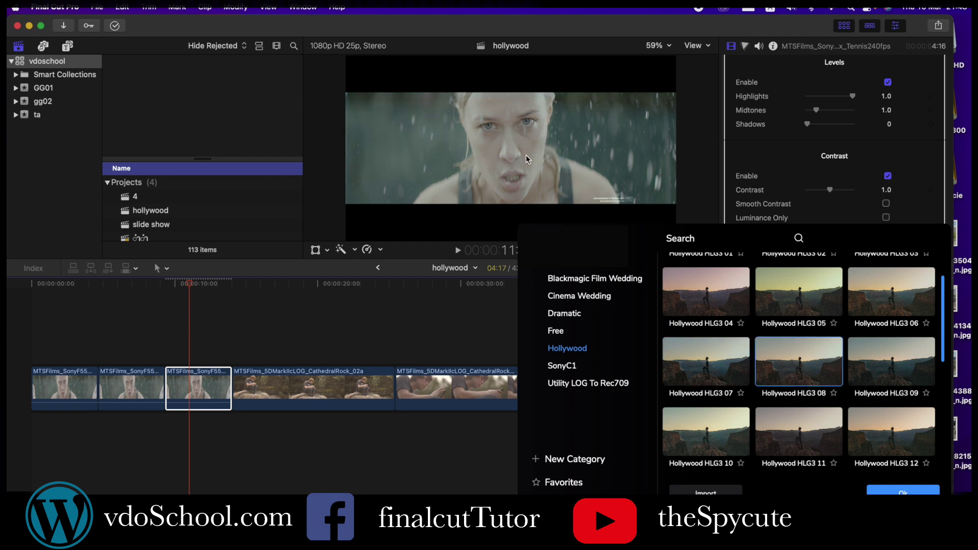
click(901, 363)
click(727, 439)
click(806, 418)
Step: Preview Hollywood HLG3 12 through 18, then return to Hollywood HLG3 17
scroll(774, 394, down, 3)
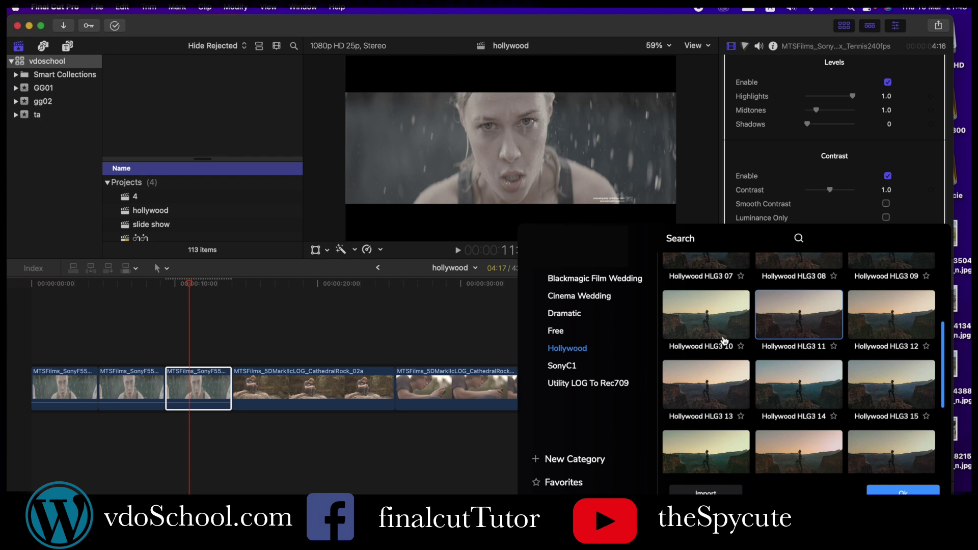
click(876, 318)
click(709, 387)
click(811, 395)
click(881, 396)
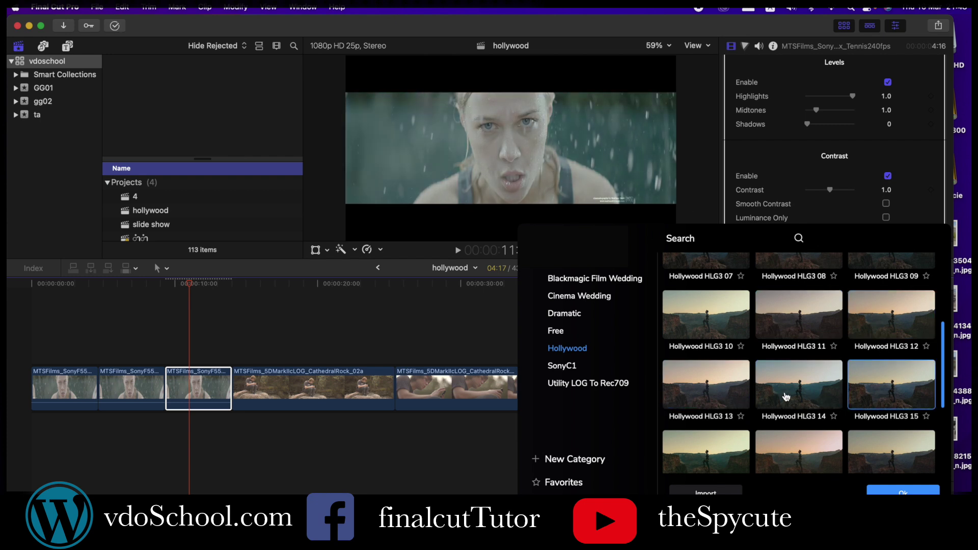
scroll(723, 366, down, 3)
click(723, 365)
click(799, 366)
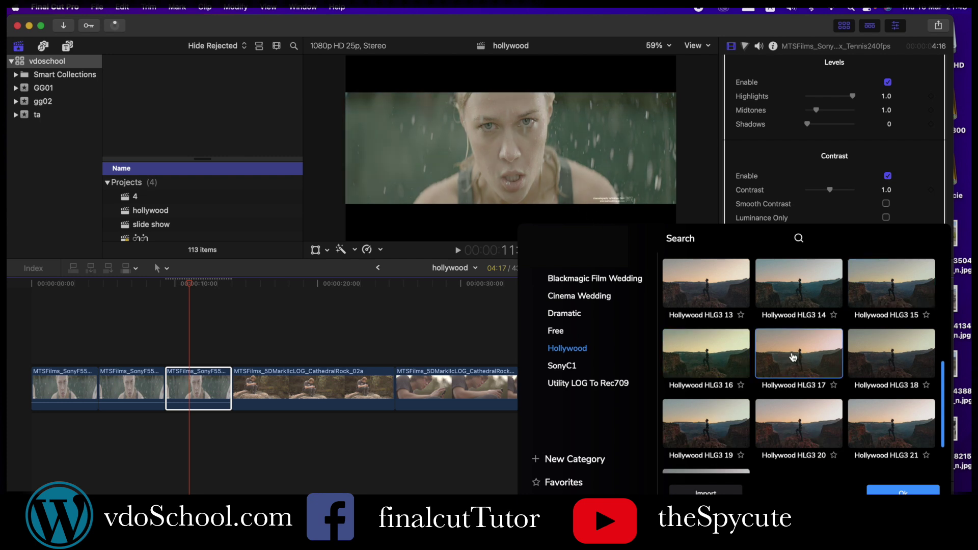
click(891, 364)
click(831, 347)
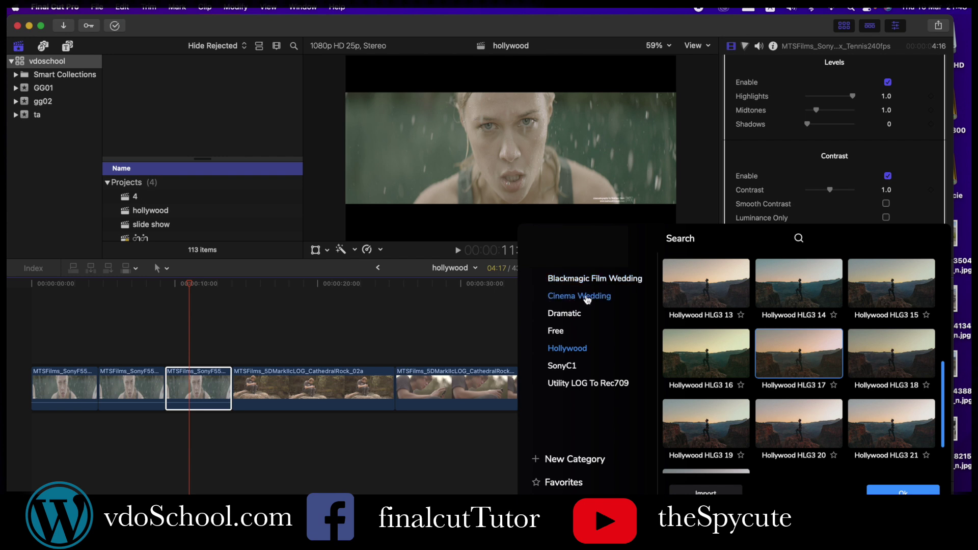
Step: Preview the first eight Cinema Wedding looks on the clip
click(588, 298)
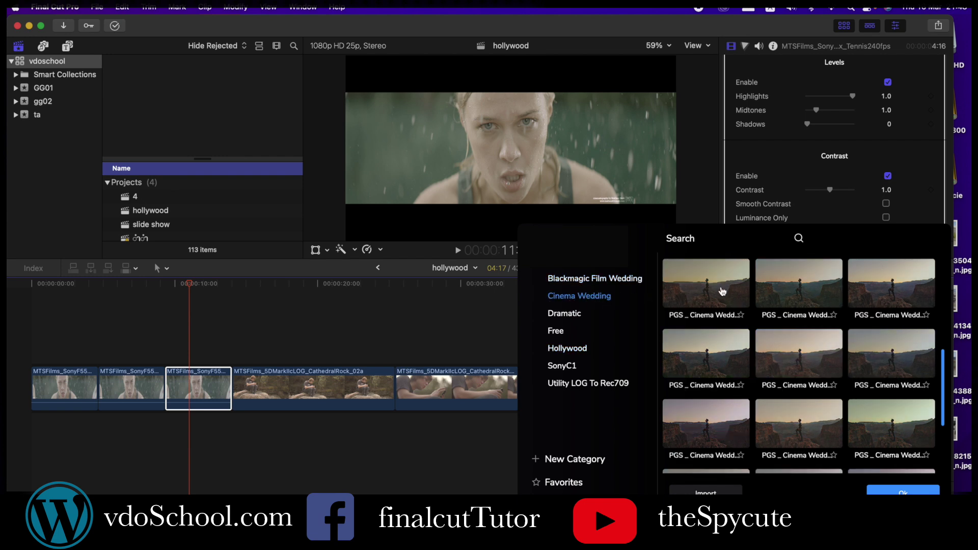
scroll(736, 311, down, 3)
scroll(736, 312, up, 10)
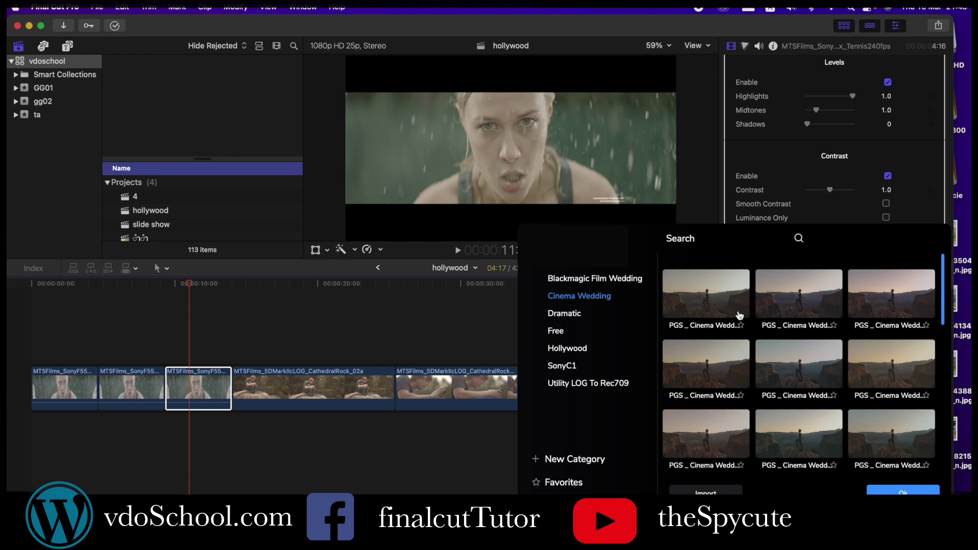
click(702, 298)
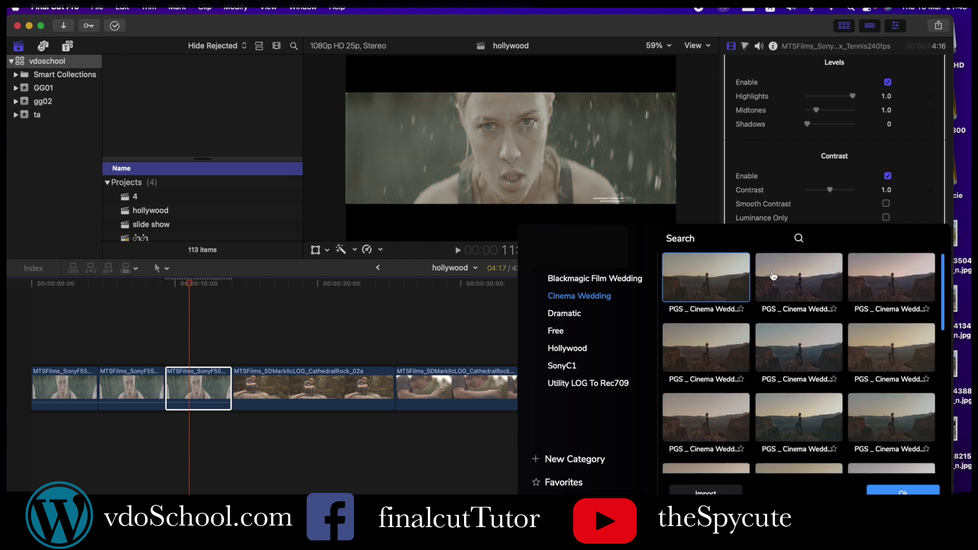
click(816, 289)
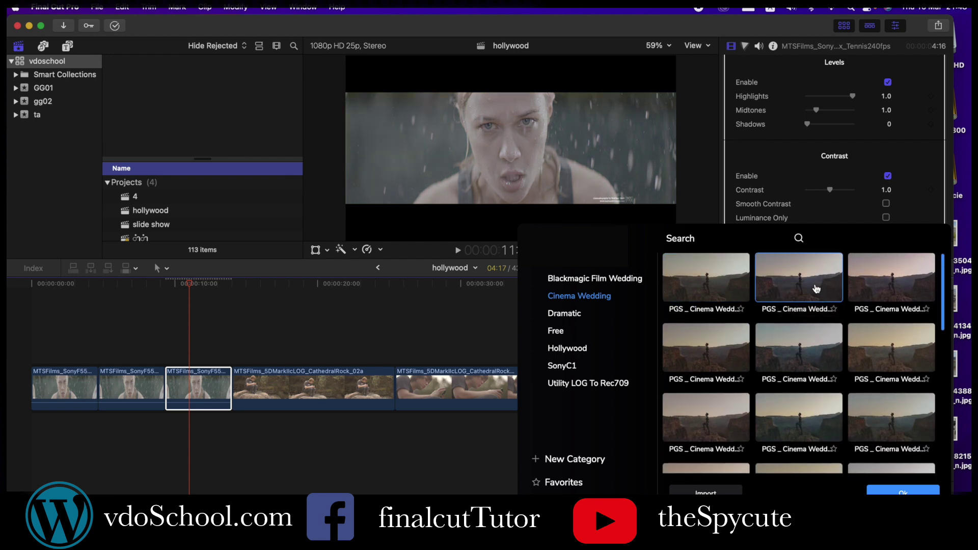
click(903, 288)
click(906, 354)
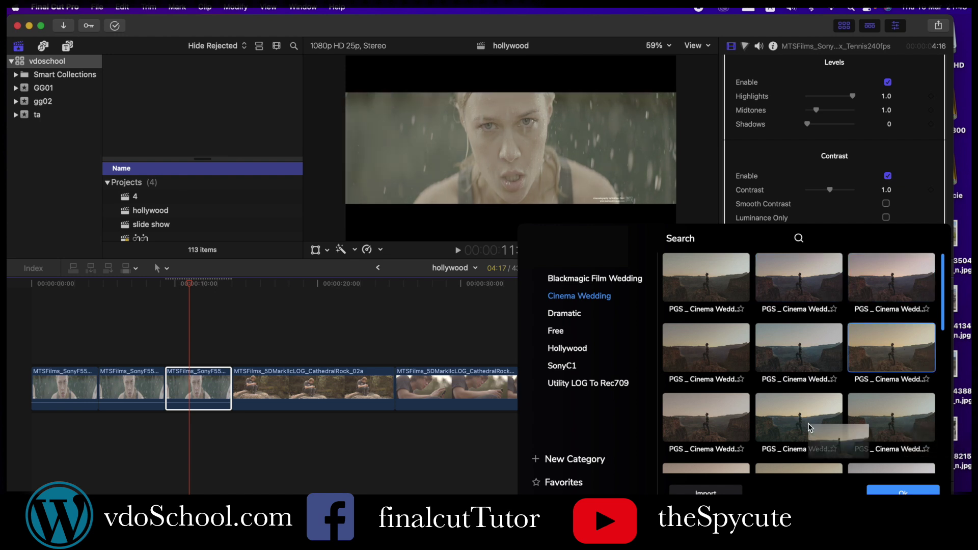
click(772, 419)
click(703, 417)
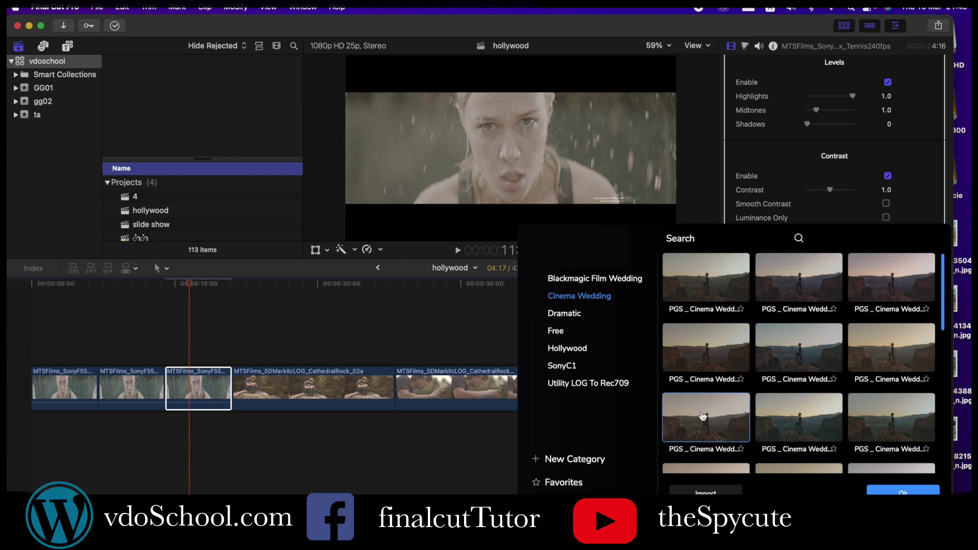
click(697, 346)
click(778, 353)
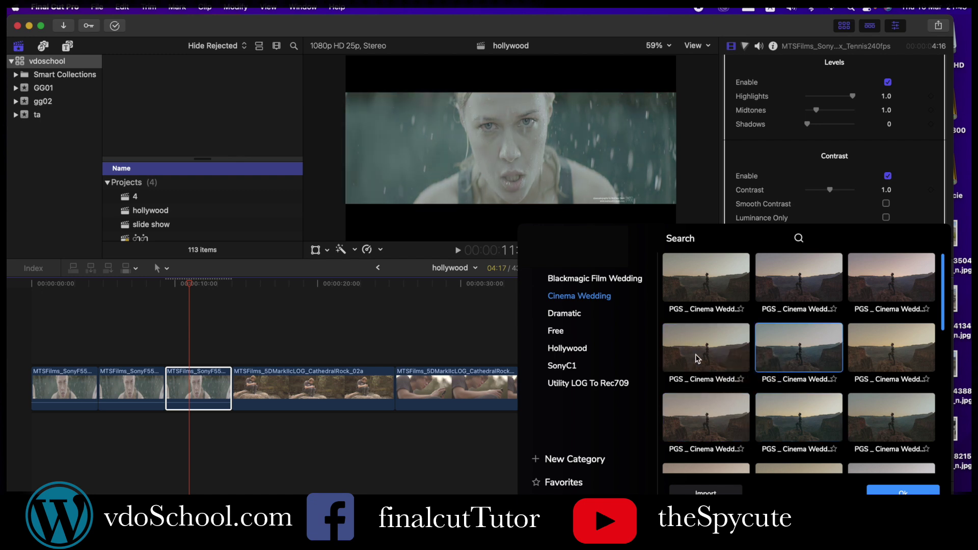
Step: Preview the remaining Cinema Wedding looks further down the browser
scroll(713, 385, down, 2)
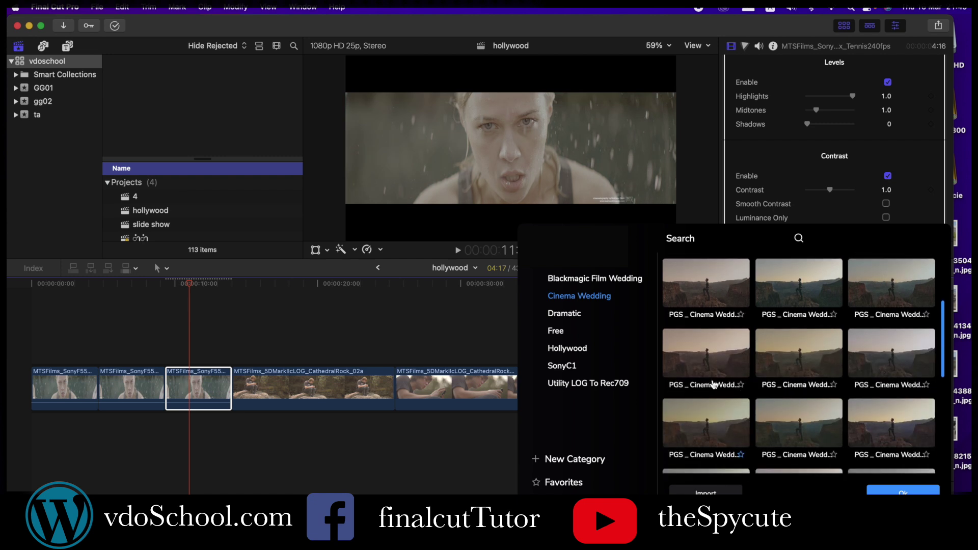
click(698, 349)
click(712, 422)
click(792, 426)
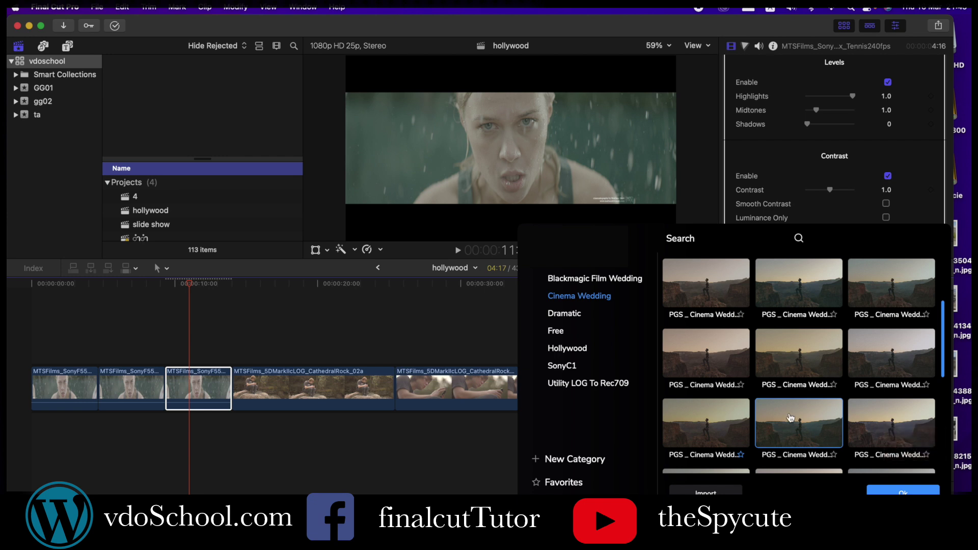
click(892, 427)
scroll(781, 418, down, 5)
click(710, 290)
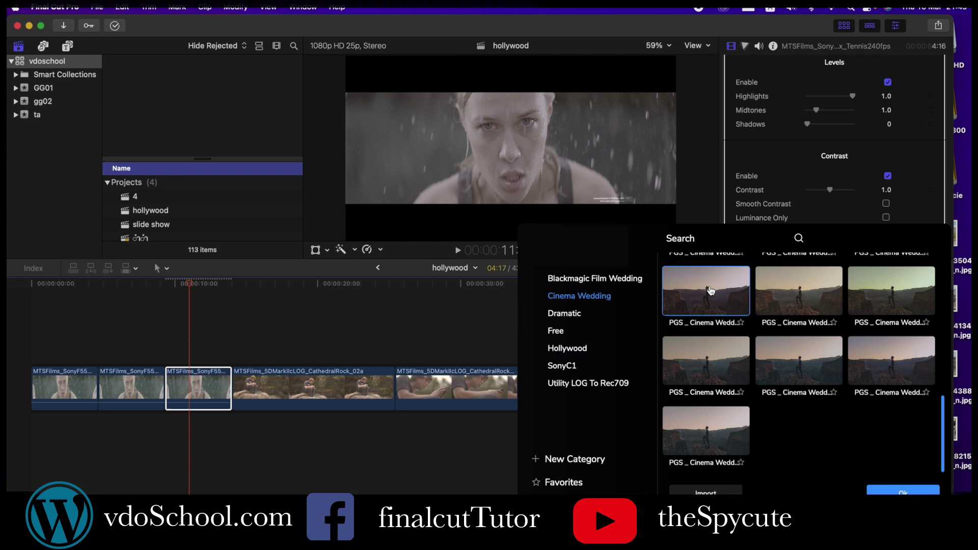
click(812, 300)
click(872, 289)
click(693, 360)
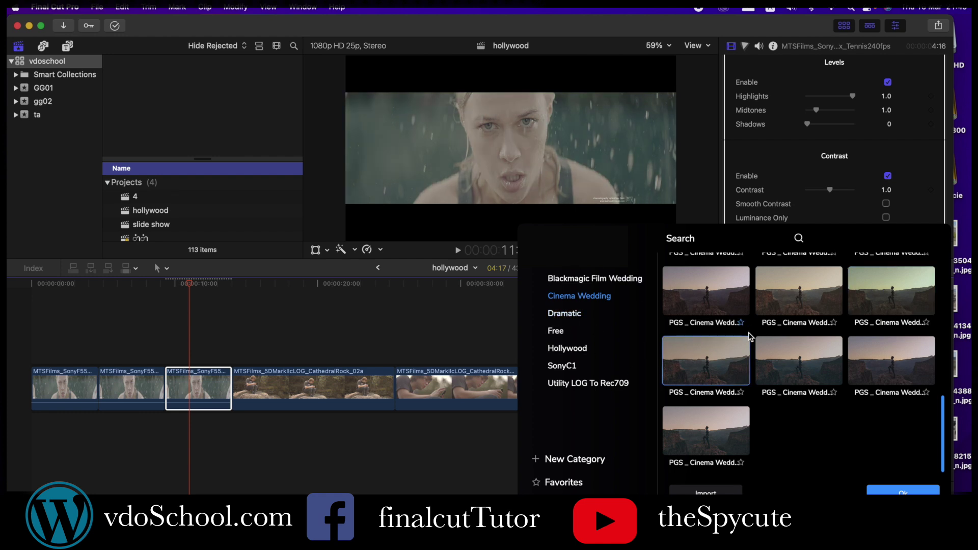
click(799, 362)
click(892, 362)
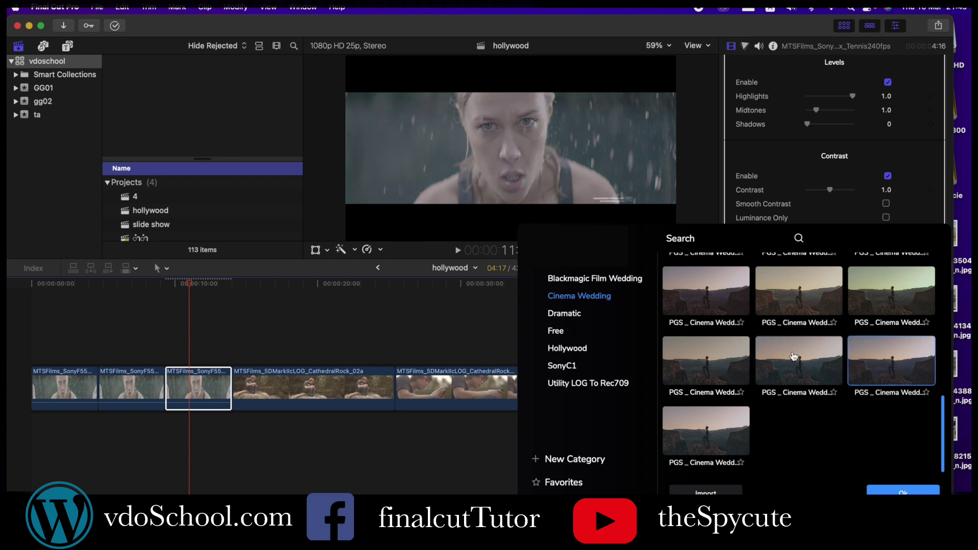
click(719, 432)
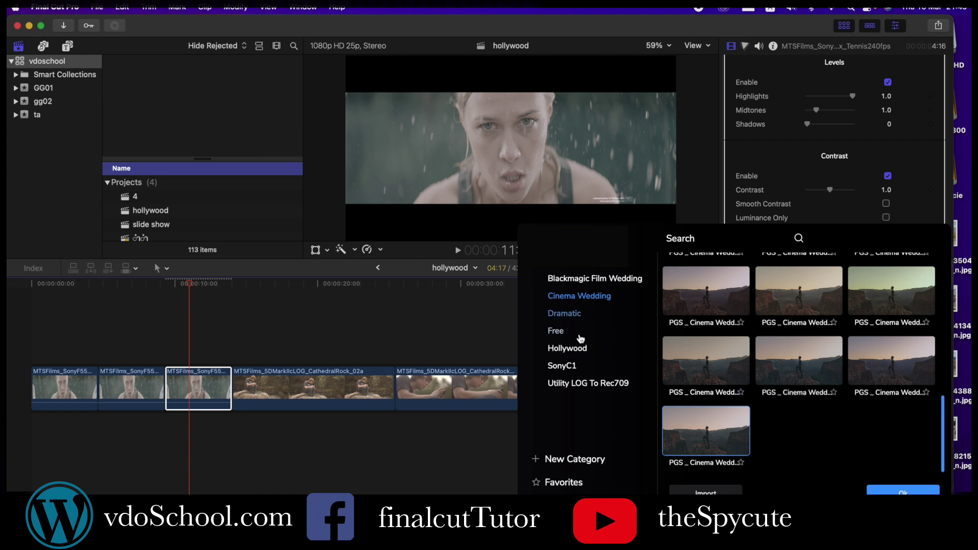
Step: From the Dramatic collection, apply the kinefinity Log to Rec look after trying HLG 3 to Rec 709 V1
click(576, 315)
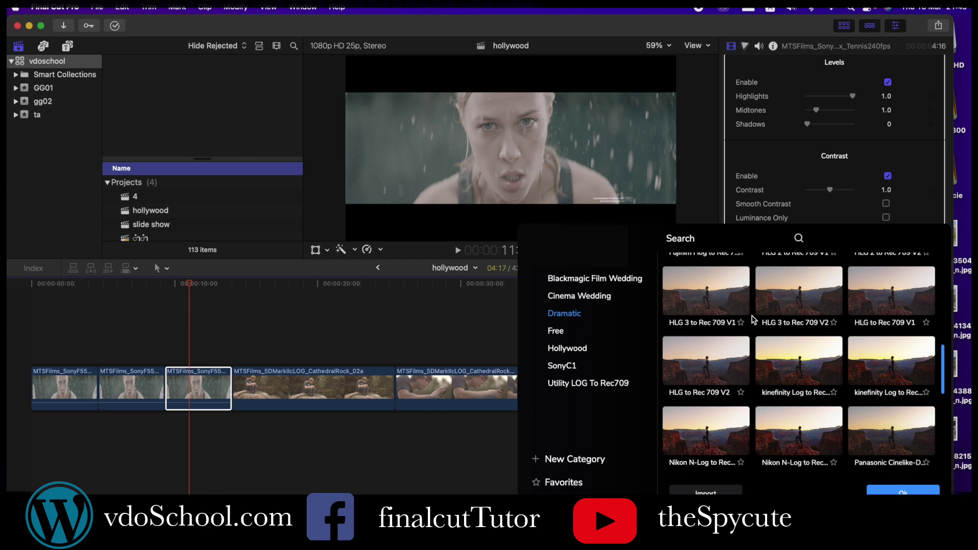
click(704, 303)
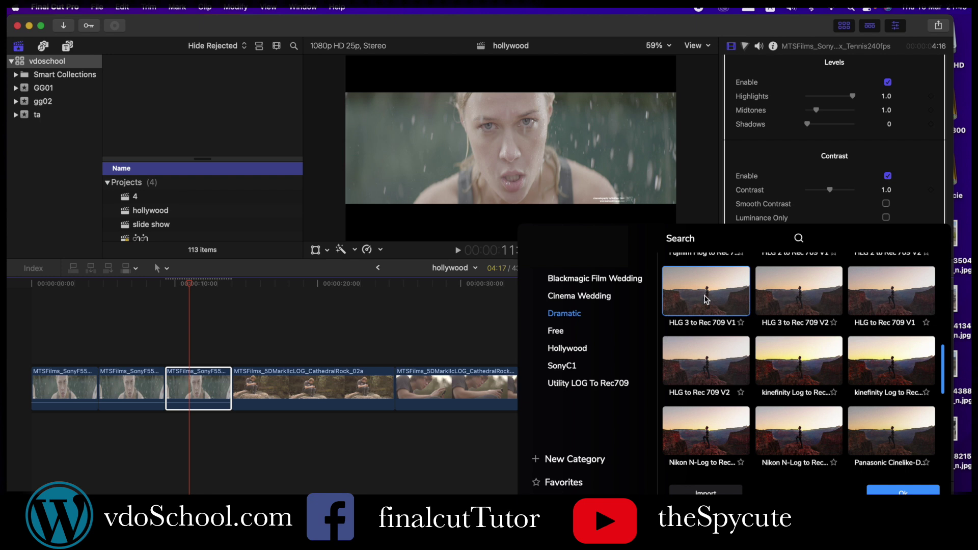
click(789, 361)
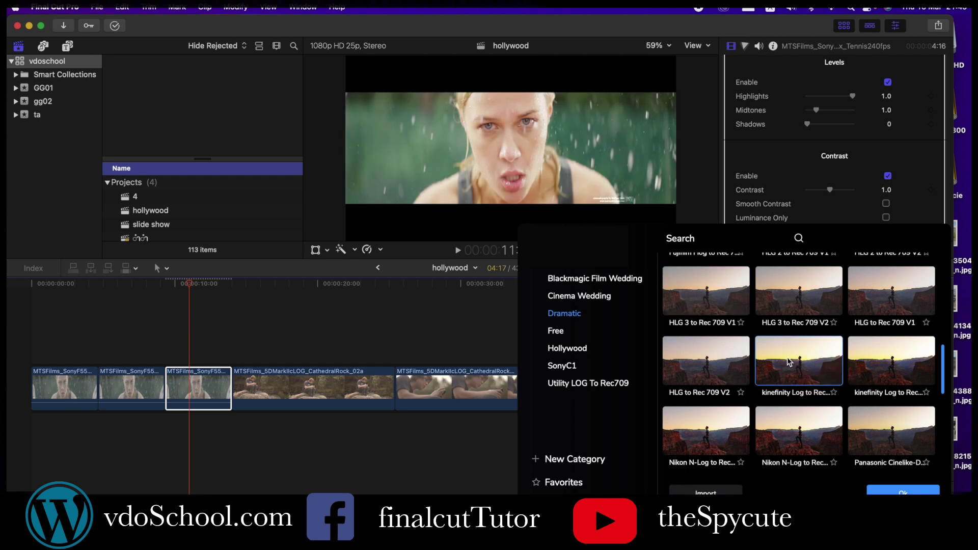
click(904, 492)
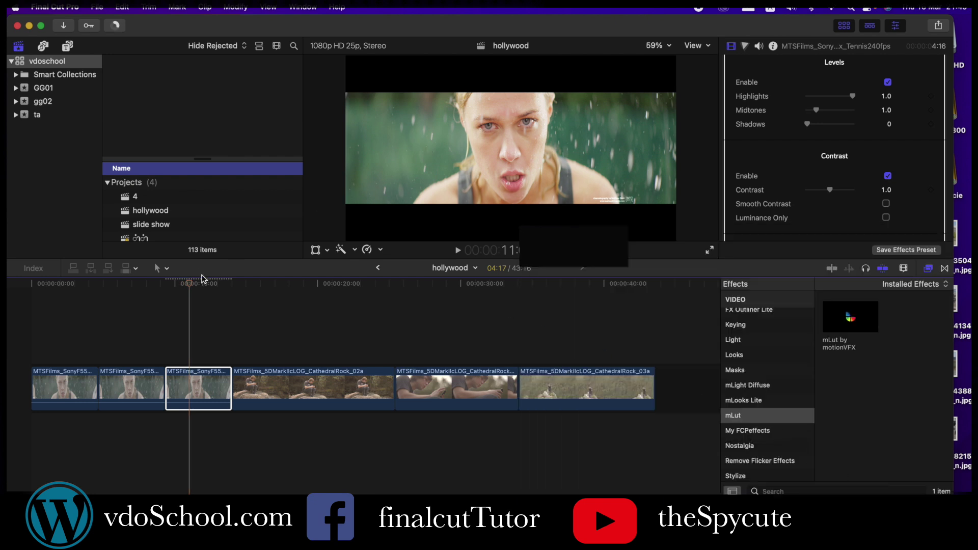
Step: Scrub the timeline and select the first woman clip
drag(190, 286, 196, 290)
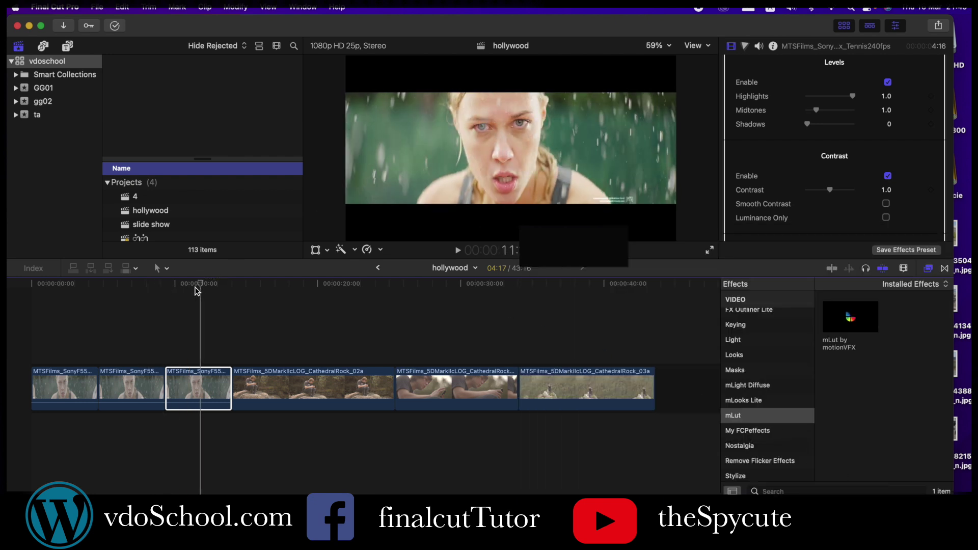
click(56, 283)
click(65, 374)
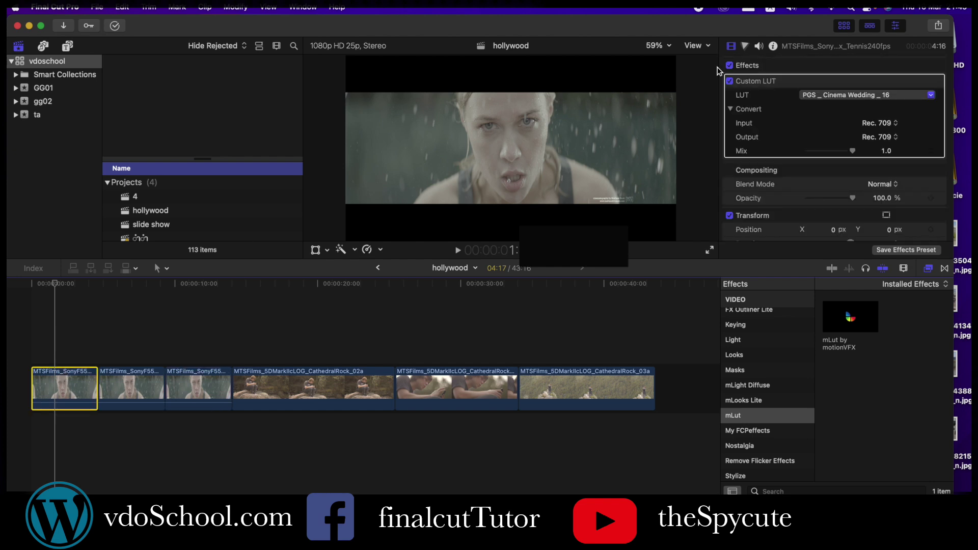
Step: Try PGS _ Dramatic _ 16, then switch the Custom LUT to PGS _ Cinema Wedding _ 03
click(931, 95)
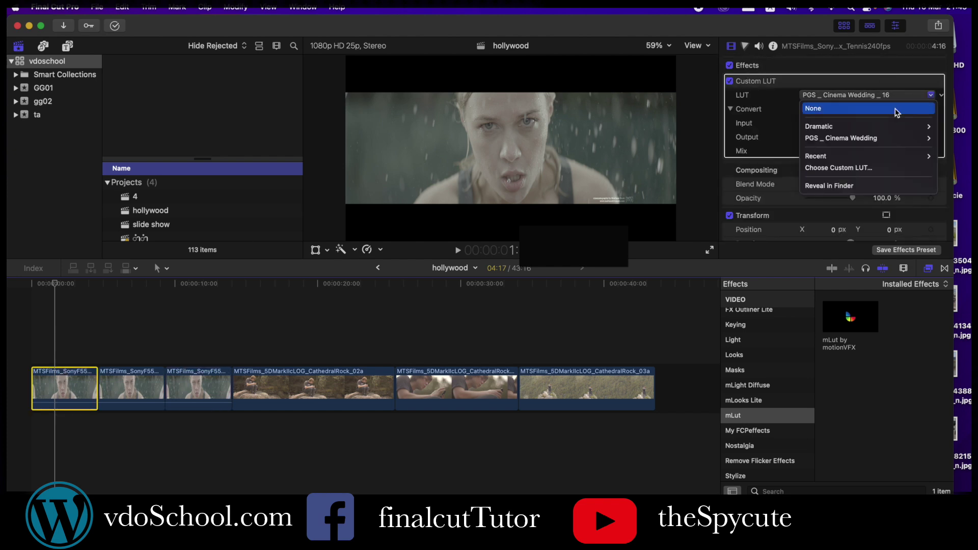
mouse_move(833, 132)
mouse_move(769, 128)
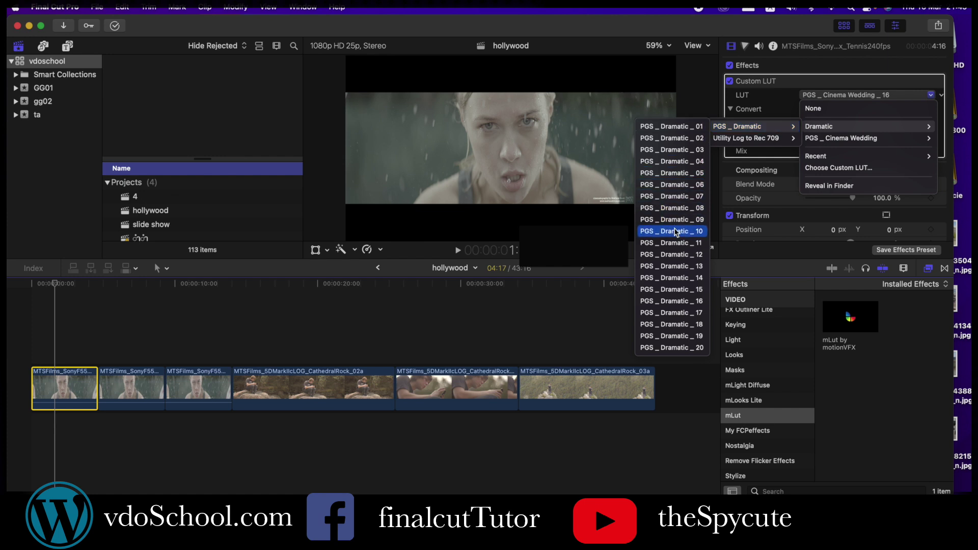
click(676, 303)
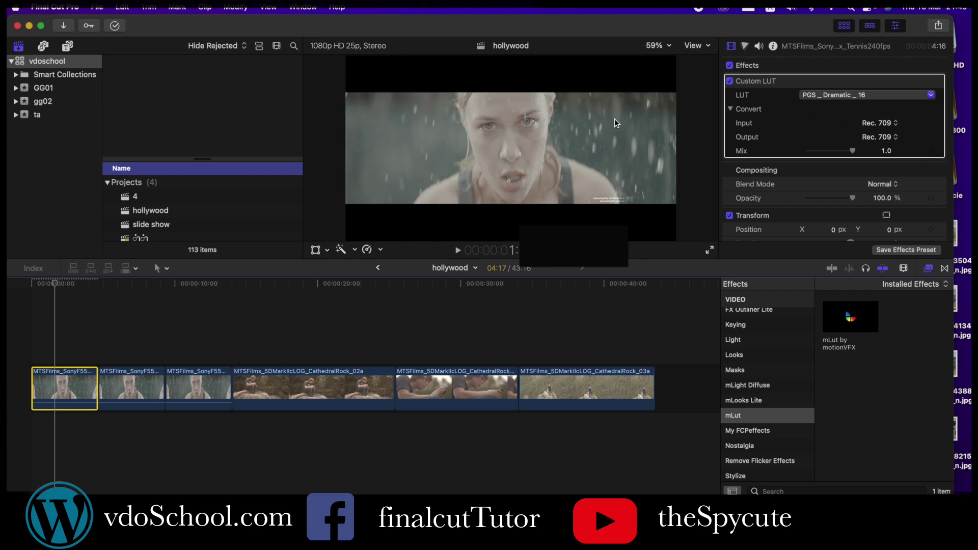
click(931, 96)
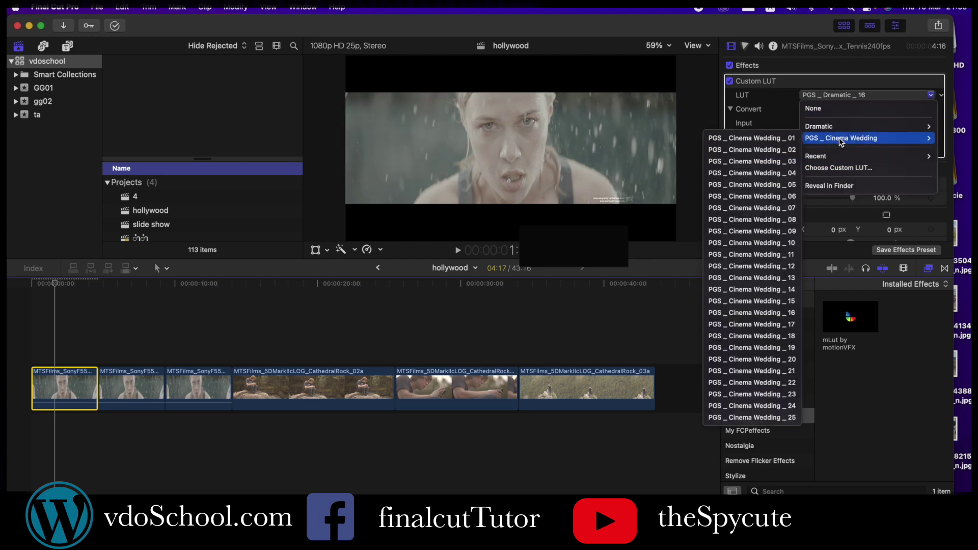
click(767, 161)
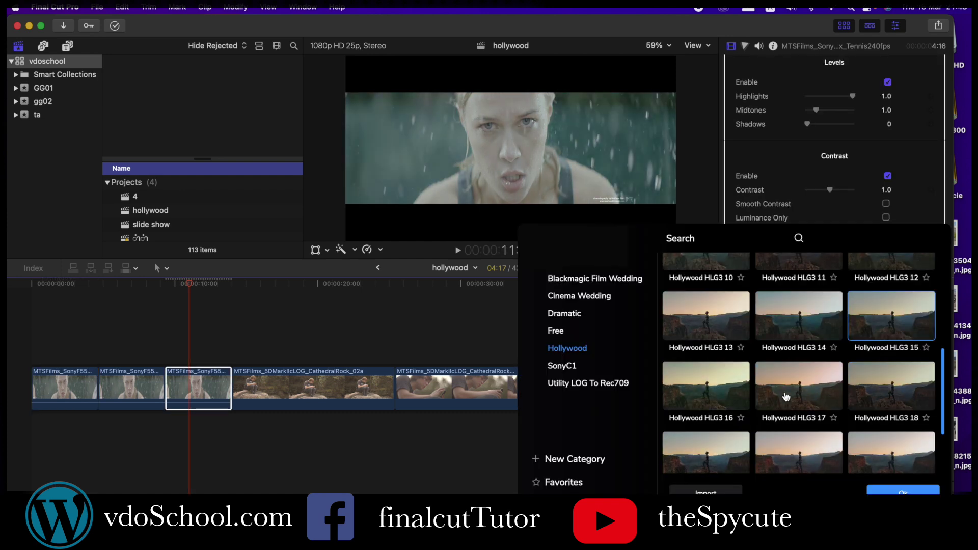
Step: Preview several Cinema Wedding looks in the mLut browser
click(604, 297)
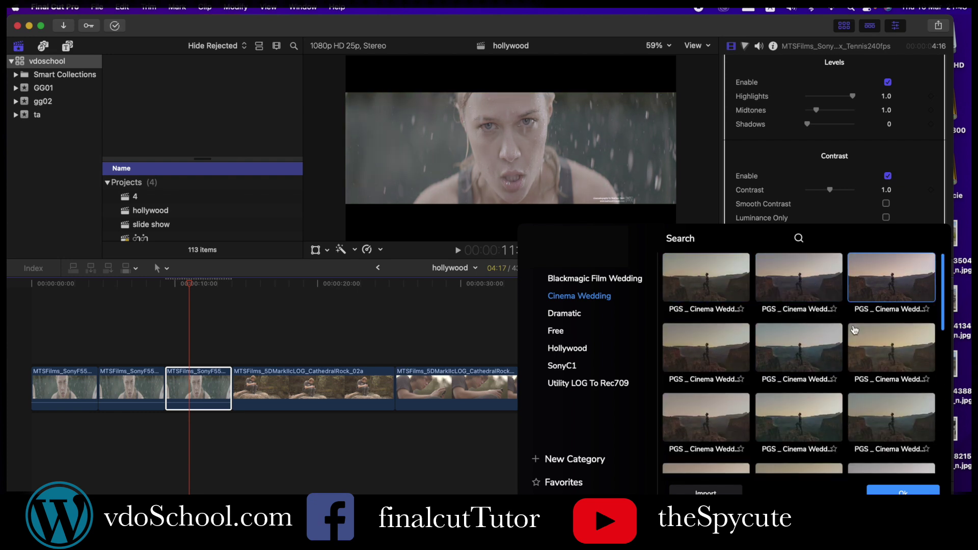
click(891, 347)
click(793, 426)
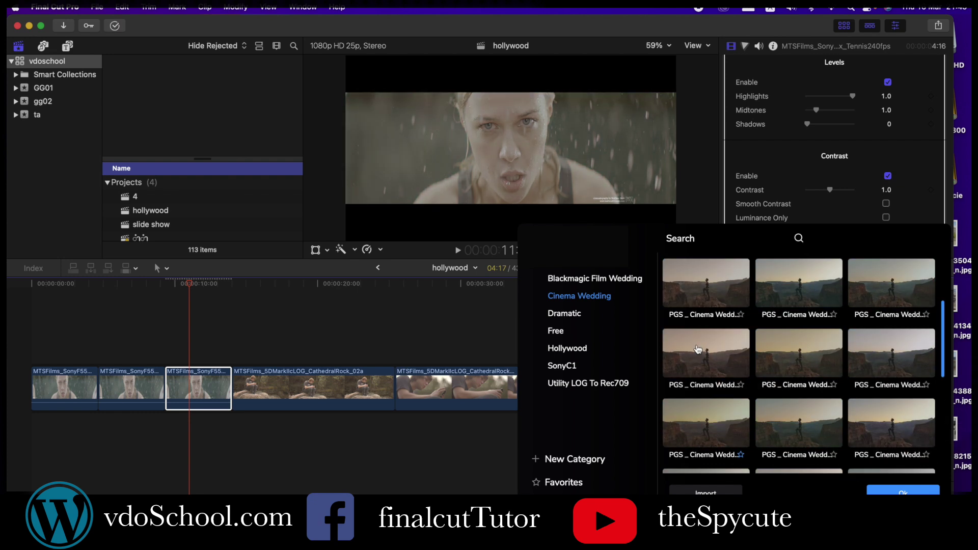
scroll(815, 382, down, 2)
click(871, 288)
click(720, 430)
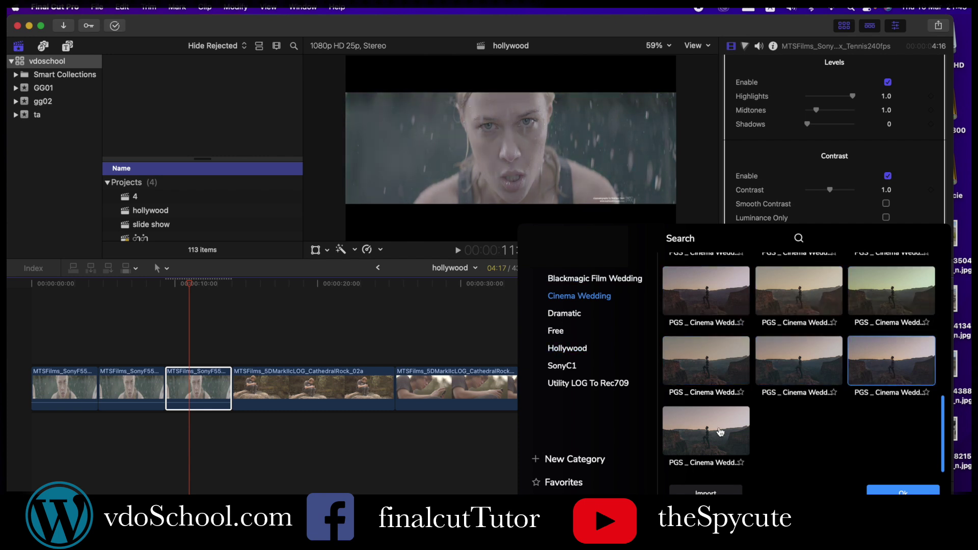
Step: Preview HLG 3 to Rec 709 V1, keep the kinefinity look, and reveal the LUT files in Finder
click(564, 314)
click(708, 308)
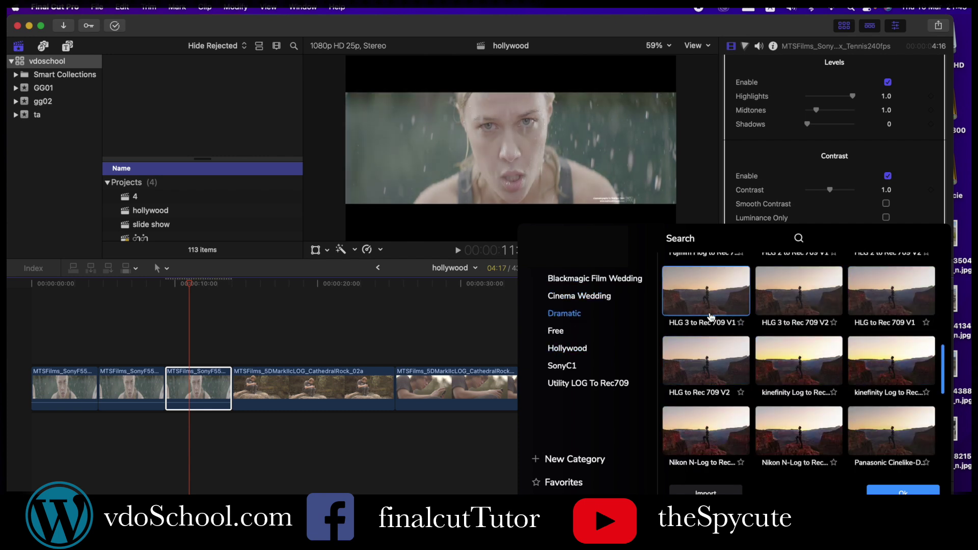
click(799, 361)
click(902, 490)
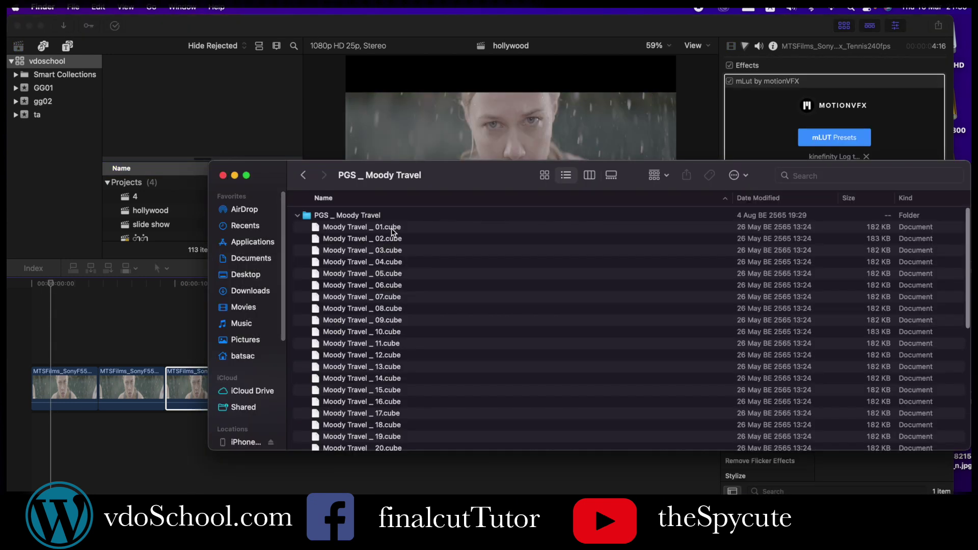
Step: Inspect the Moody Travel cube files, selecting Moody Travel _ 19.cube and _ 20.cube
click(391, 227)
scroll(387, 258, down, 10)
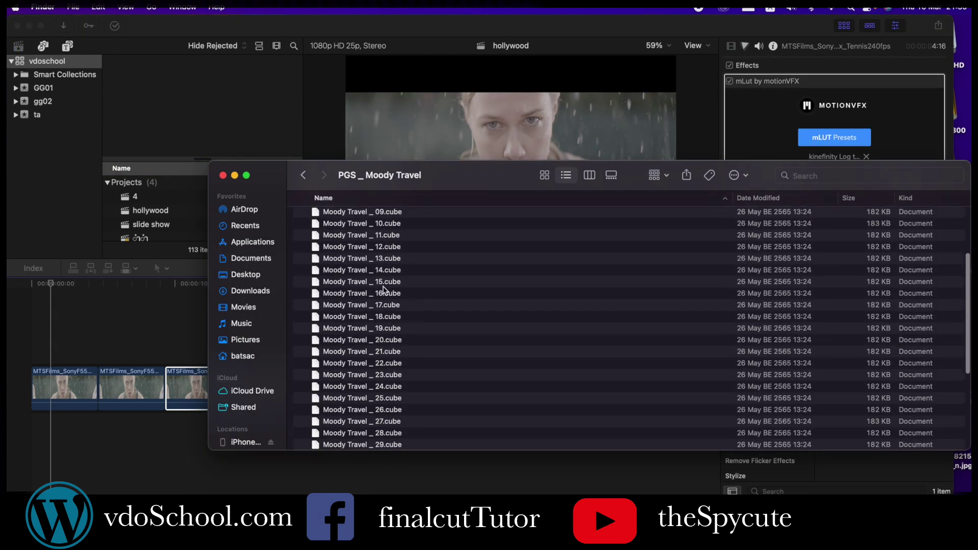
click(391, 271)
click(393, 286)
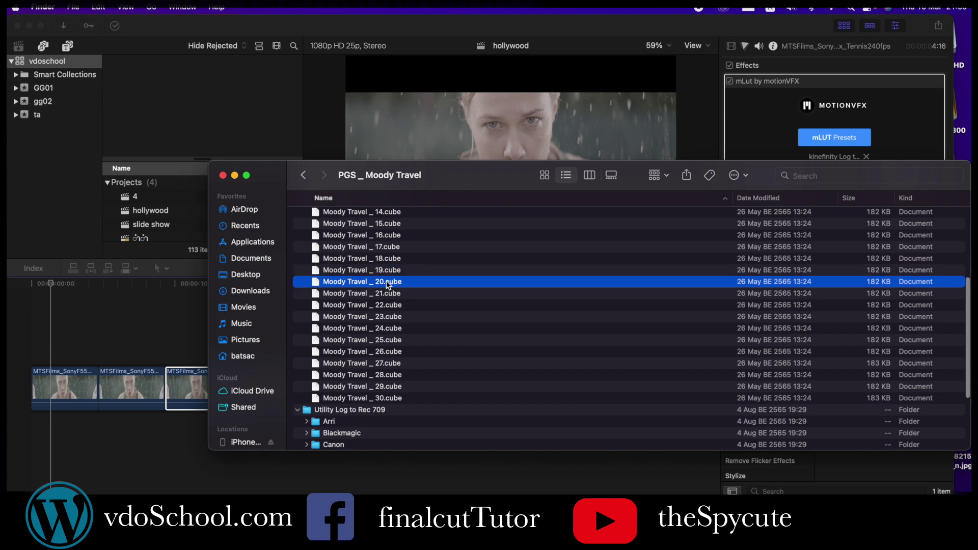
scroll(306, 245, up, 5)
Step: Collapse the PGS _ Moody Travel and Utility Log to Rec 709 folders and return to Luts Hollywood
click(298, 217)
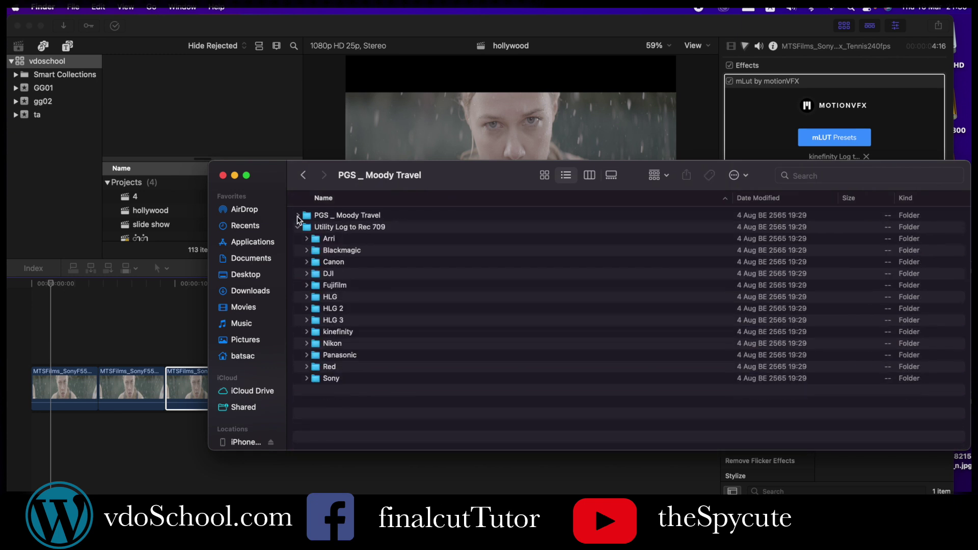
click(298, 227)
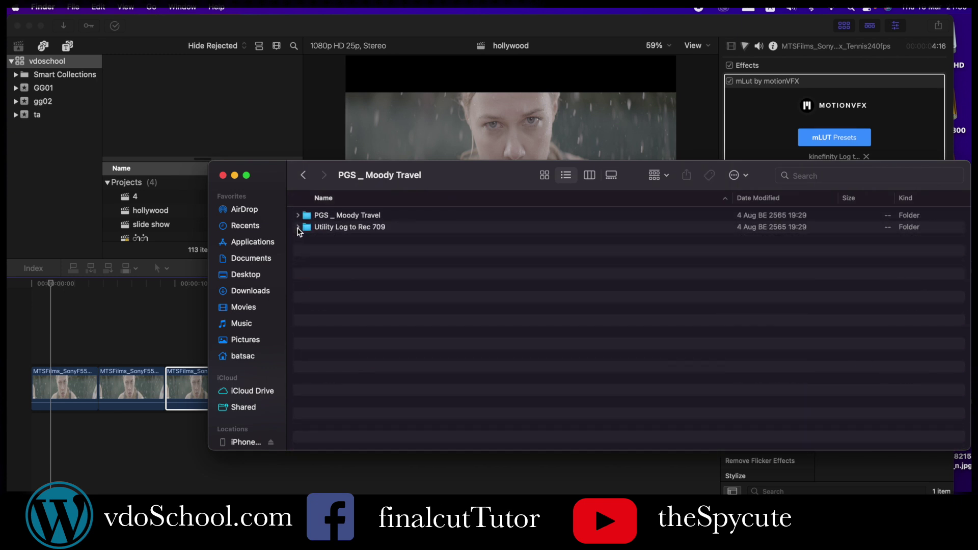
click(303, 175)
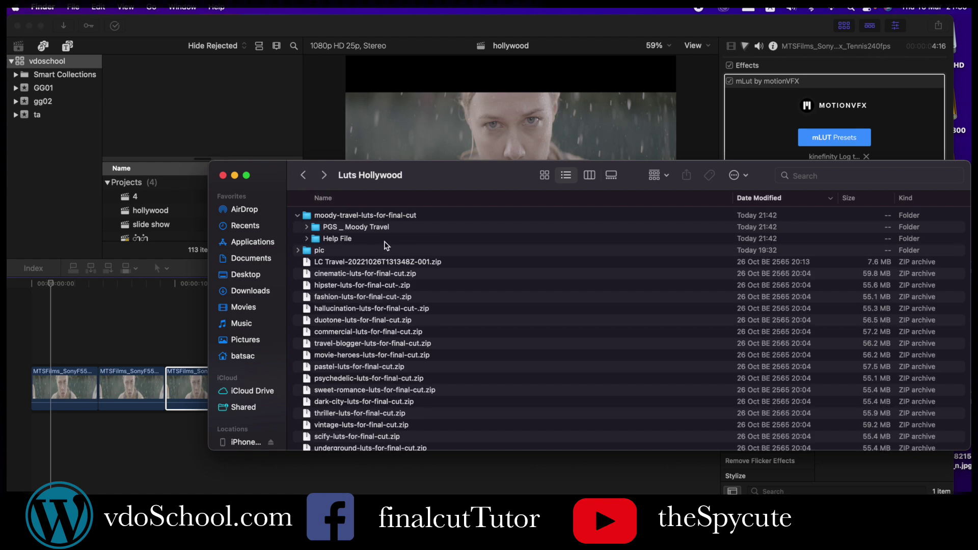
click(298, 216)
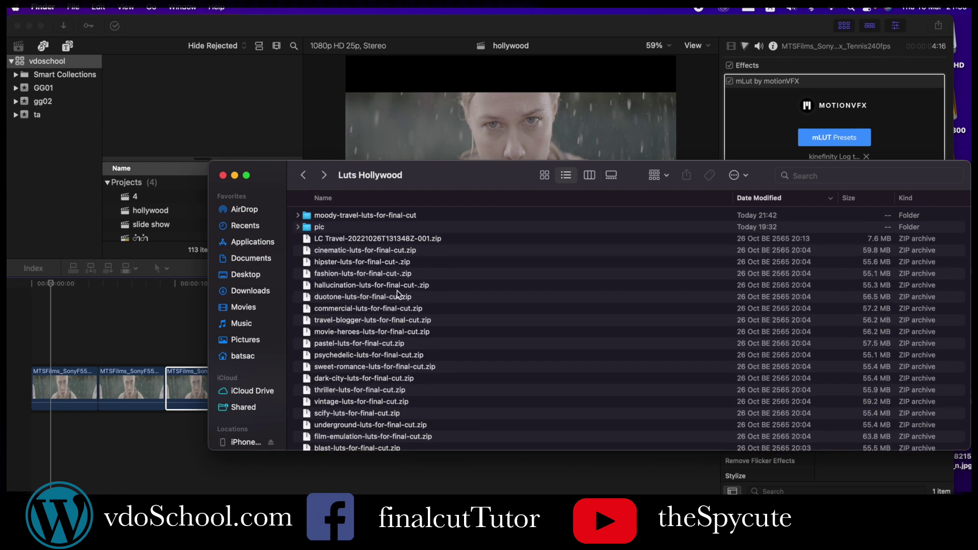
Step: Scroll down through the LUT zip archives in the Luts Hollywood folder
scroll(407, 287, down, 3)
scroll(409, 290, down, 5)
scroll(410, 298, down, 4)
scroll(412, 305, down, 5)
scroll(392, 305, down, 1)
scroll(372, 307, down, 4)
scroll(364, 313, down, 2)
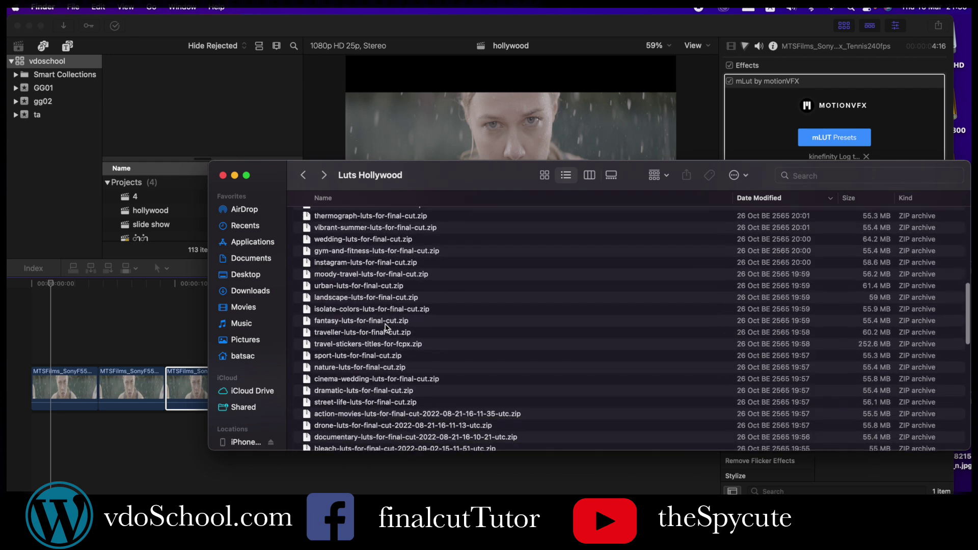
scroll(356, 321, down, 3)
scroll(385, 343, down, 4)
scroll(382, 333, down, 3)
scroll(379, 321, down, 2)
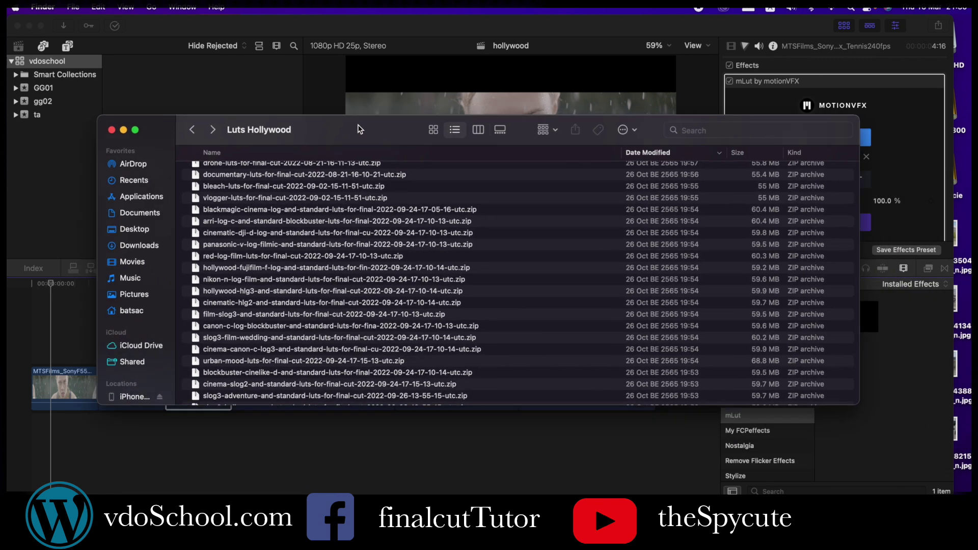
Step: Move the Finder window aside to reveal the hollywood project in Final Cut Pro
drag(469, 174, 619, 232)
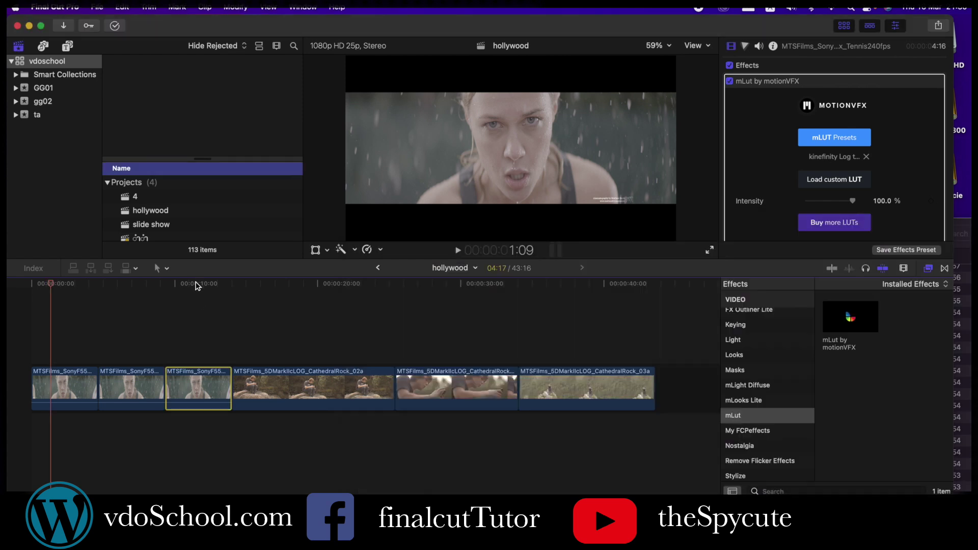